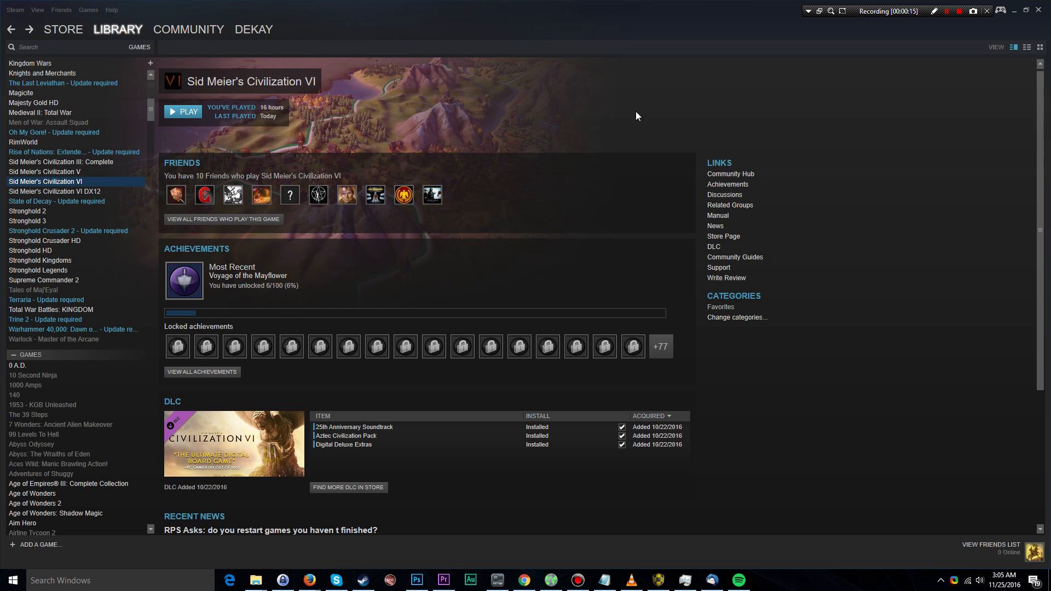
- Bring up the launch choice for Sid Meier's Civilization VI and compare its standard and DX12 play options
{"action": "left_click", "coordinate": [187, 111]}
{"action": "left_click_drag", "start_coordinate": [589, 245], "coordinate": [473, 70]}
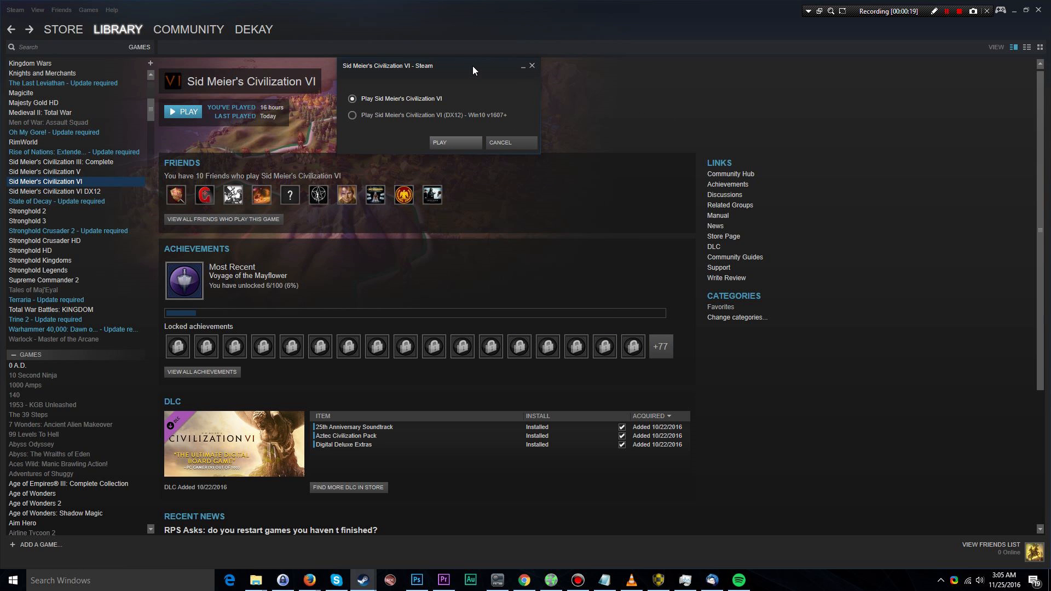
{"action": "left_click_drag", "start_coordinate": [473, 66], "coordinate": [474, 66]}
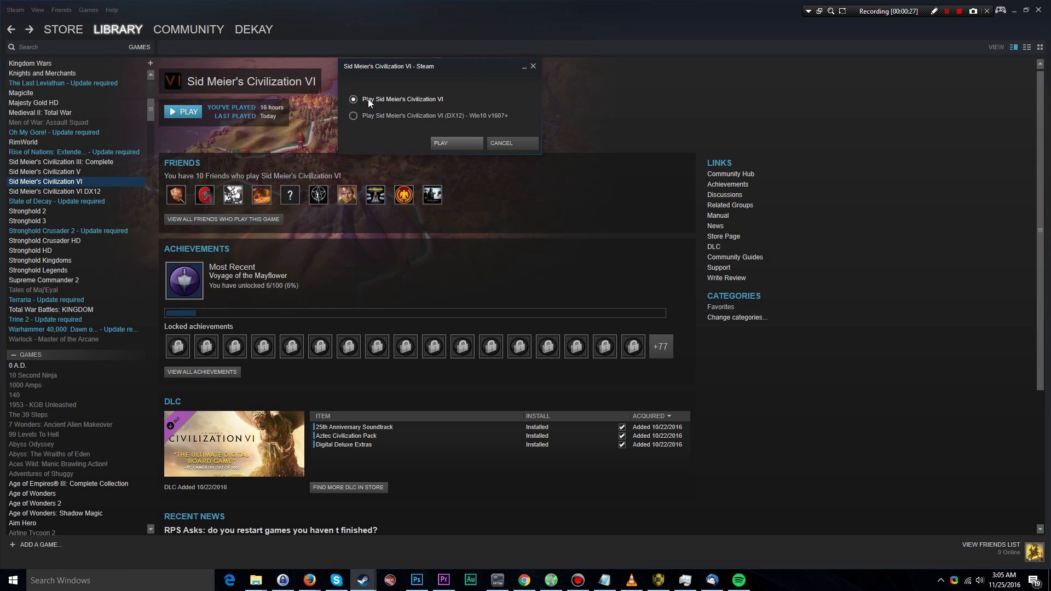
{"action": "left_click", "coordinate": [357, 117]}
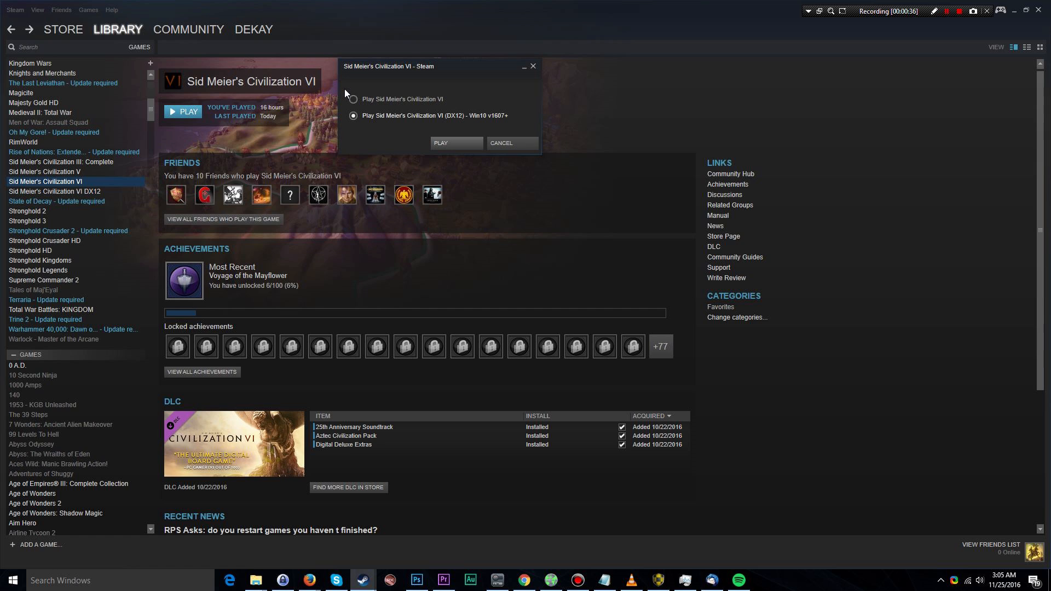
{"action": "left_click", "coordinate": [360, 99]}
{"action": "left_click", "coordinate": [371, 117]}
{"action": "left_click", "coordinate": [386, 100]}
{"action": "left_click", "coordinate": [381, 112]}
{"action": "left_click", "coordinate": [389, 98]}
{"action": "left_click", "coordinate": [381, 117]}
{"action": "left_click", "coordinate": [375, 105]}
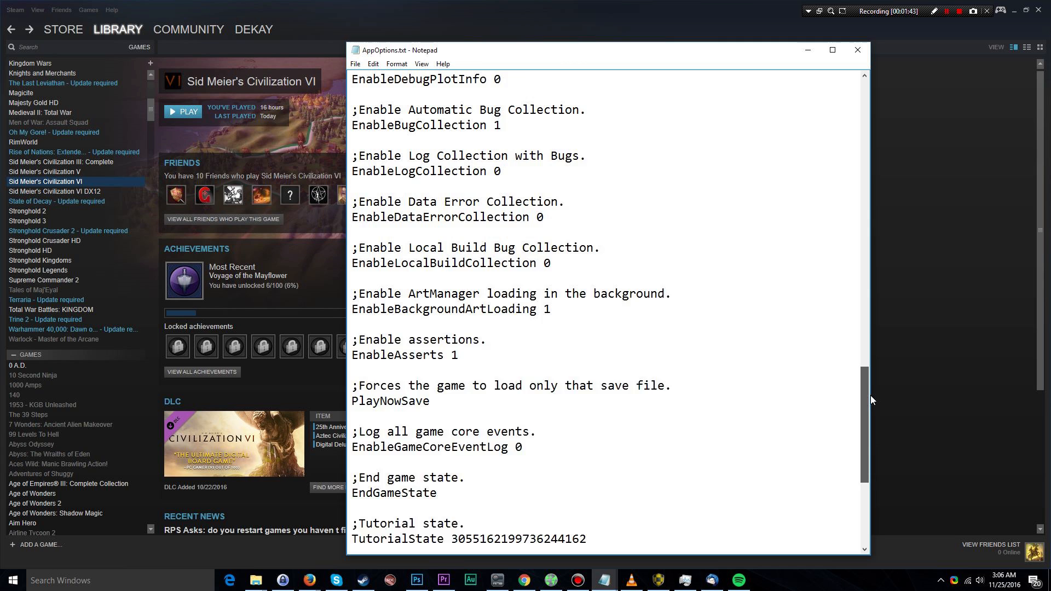
- Look back through the earlier settings in AppOptions.txt and close the file
{"action": "left_click_drag", "start_coordinate": [872, 400], "coordinate": [867, 98]}
{"action": "left_click", "coordinate": [858, 49]}
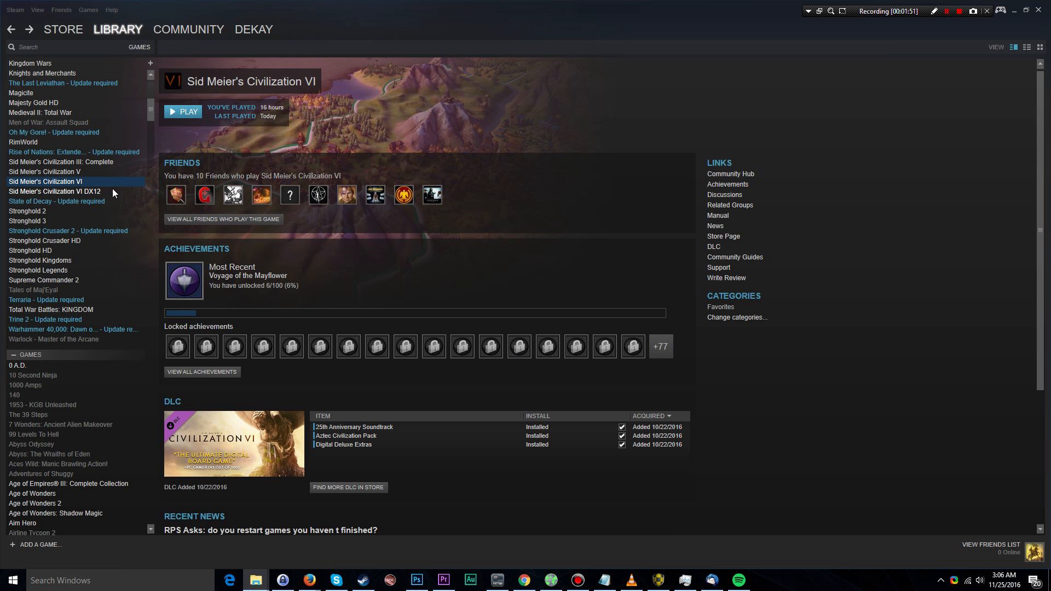
- View the launch options in the properties of Sid Meier's Civilization VI, and close both windows without changing anything
{"action": "right_click", "coordinate": [104, 182]}
{"action": "left_click", "coordinate": [124, 358]}
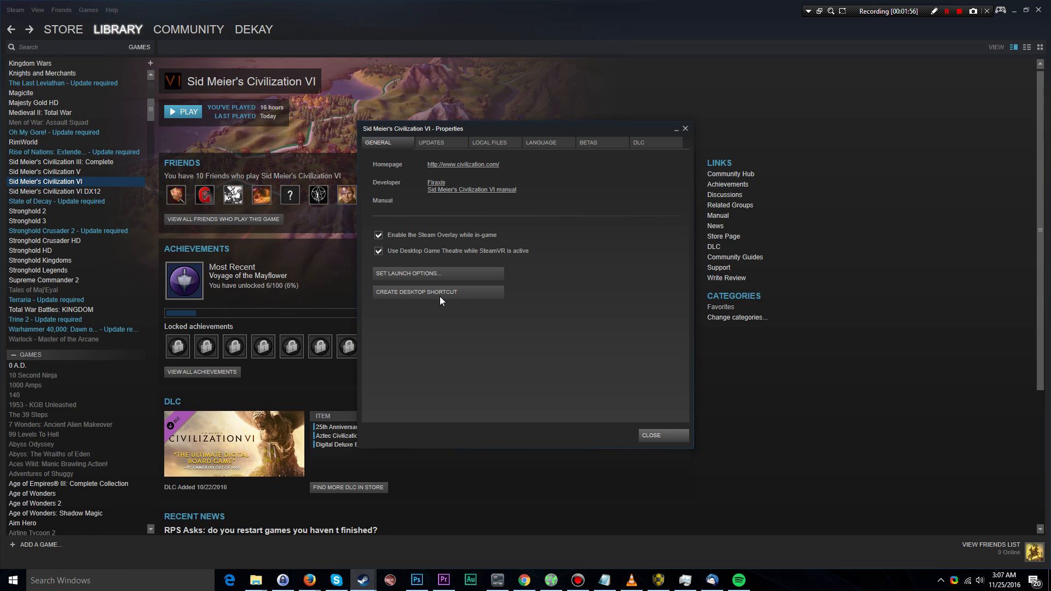
{"action": "left_click", "coordinate": [428, 274]}
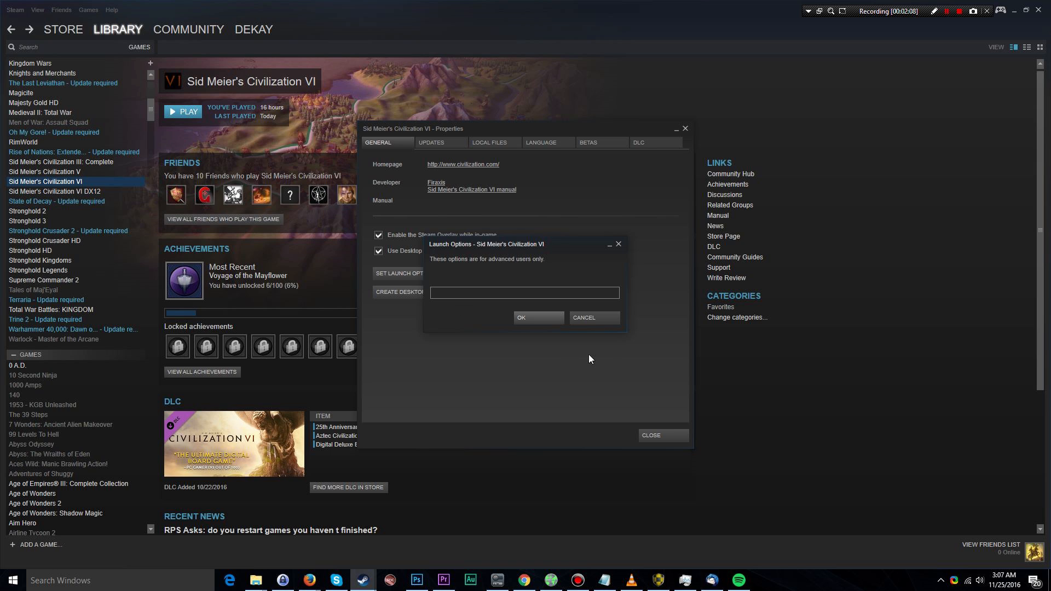
{"action": "left_click", "coordinate": [617, 319]}
{"action": "left_click", "coordinate": [656, 434]}
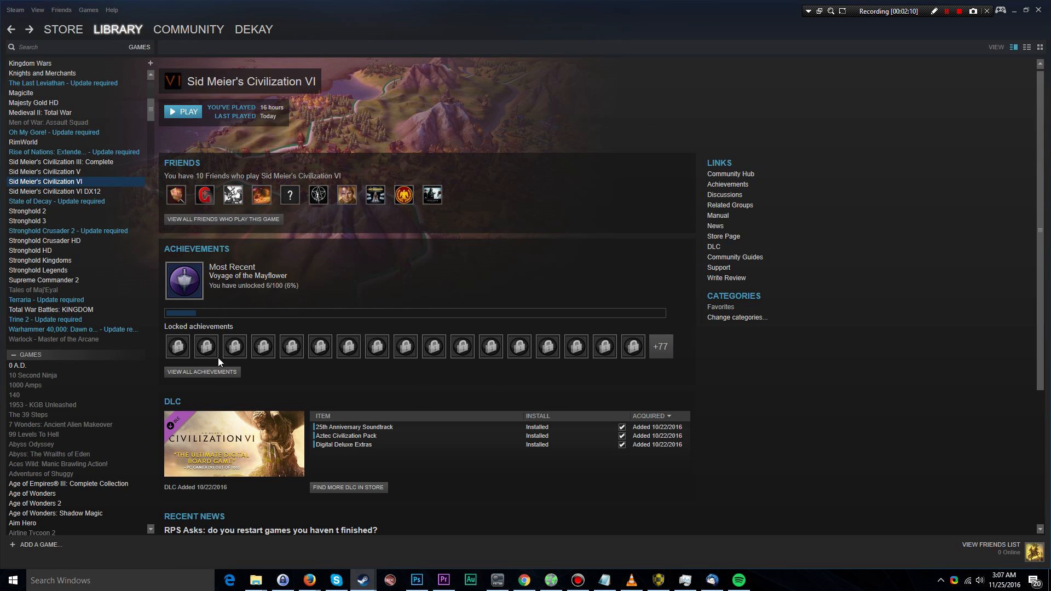
- View the launch options in the properties of Sid Meier's Civilization V for comparison, and close both windows without changing anything
{"action": "left_click", "coordinate": [87, 172]}
{"action": "right_click", "coordinate": [87, 172]}
{"action": "left_click", "coordinate": [118, 352]}
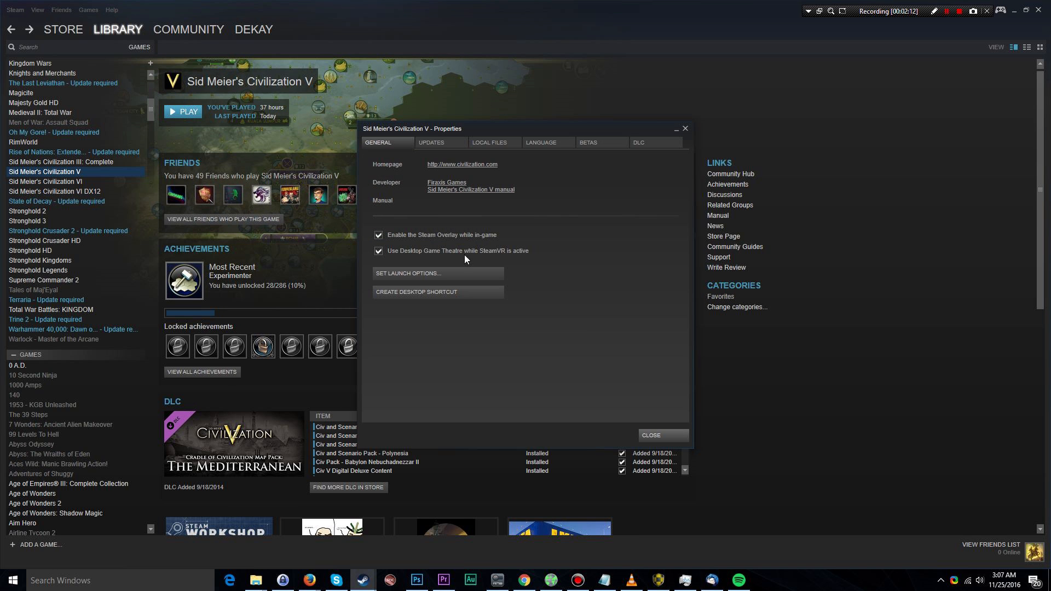
{"action": "left_click", "coordinate": [427, 273]}
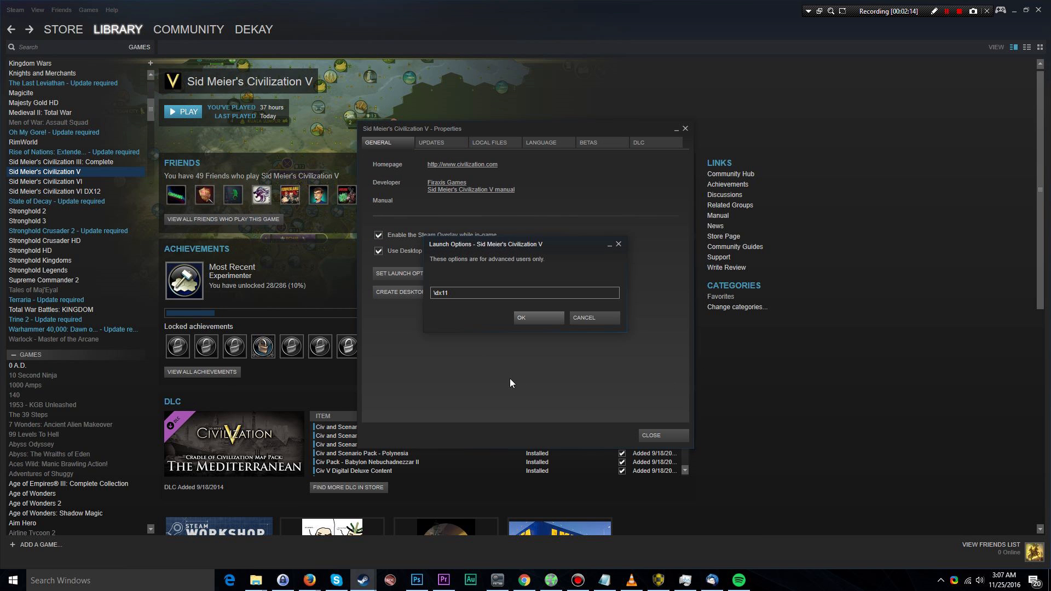
{"action": "left_click_drag", "start_coordinate": [460, 289], "coordinate": [344, 283]}
{"action": "left_click", "coordinate": [608, 317]}
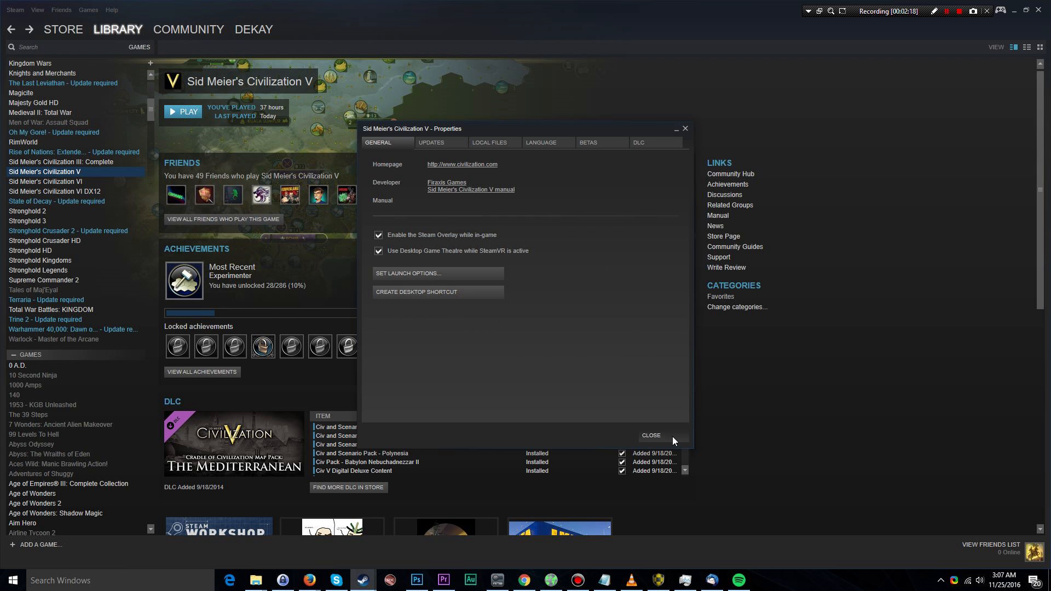
{"action": "left_click", "coordinate": [672, 436]}
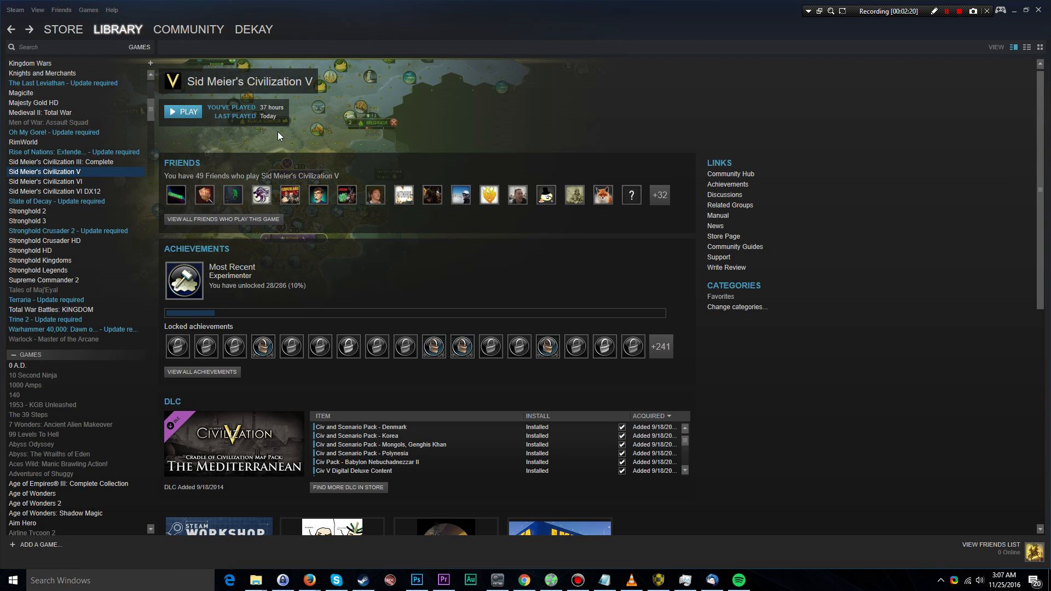
- Show the launch choice for Sid Meier's Civilization VI again and dismiss it without starting the game
{"action": "left_click", "coordinate": [65, 182]}
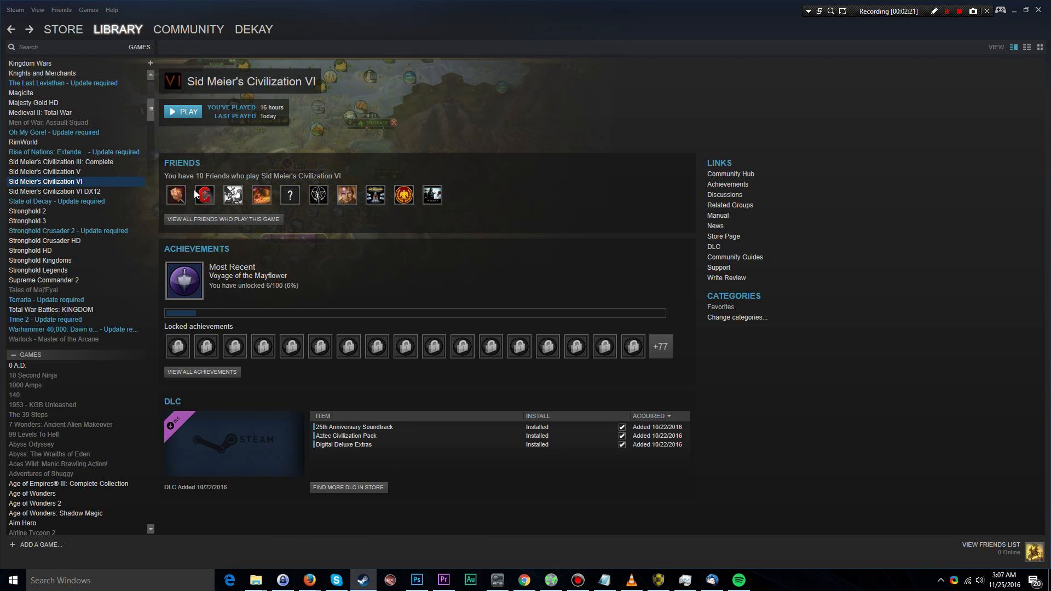
{"action": "left_click", "coordinate": [183, 112]}
{"action": "left_click", "coordinate": [500, 141]}
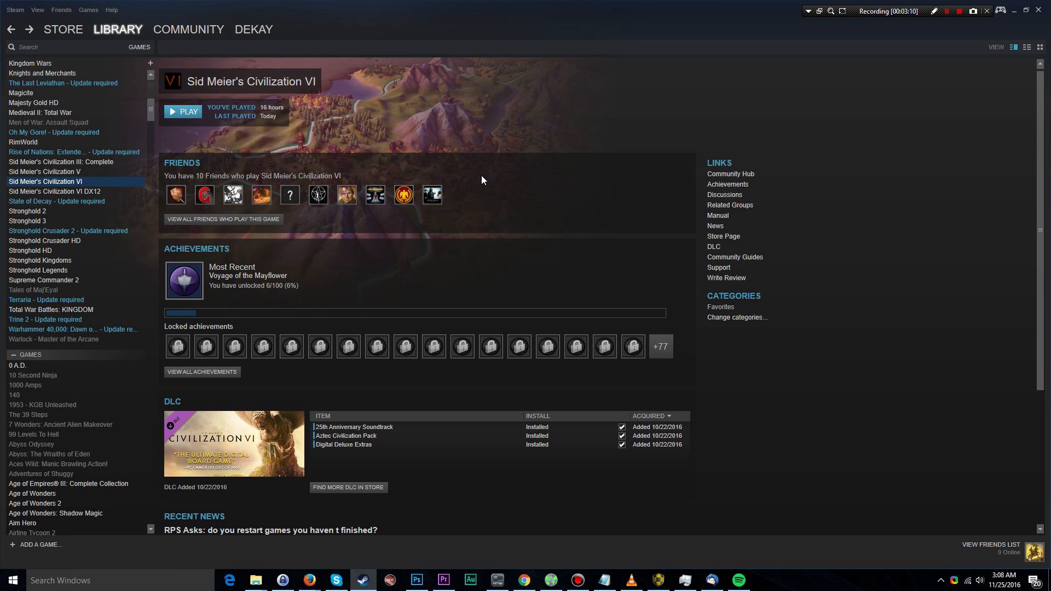
- Open the properties of the Sid Meier's Civilization VI DX12 shortcut and examine the executable in its target path
{"action": "left_click", "coordinate": [90, 193]}
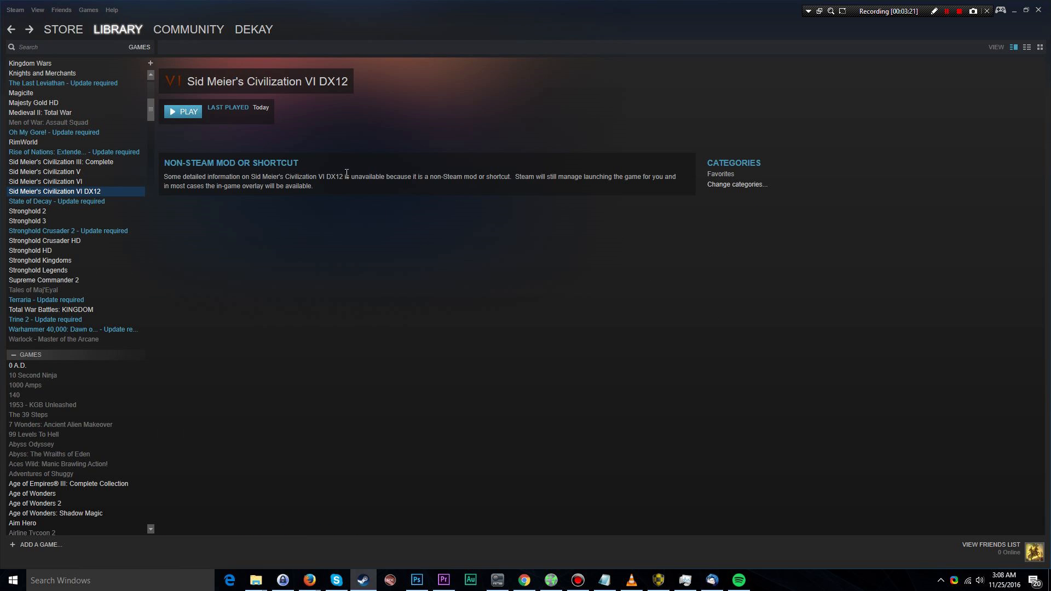
{"action": "right_click", "coordinate": [104, 192]}
{"action": "left_click", "coordinate": [141, 261]}
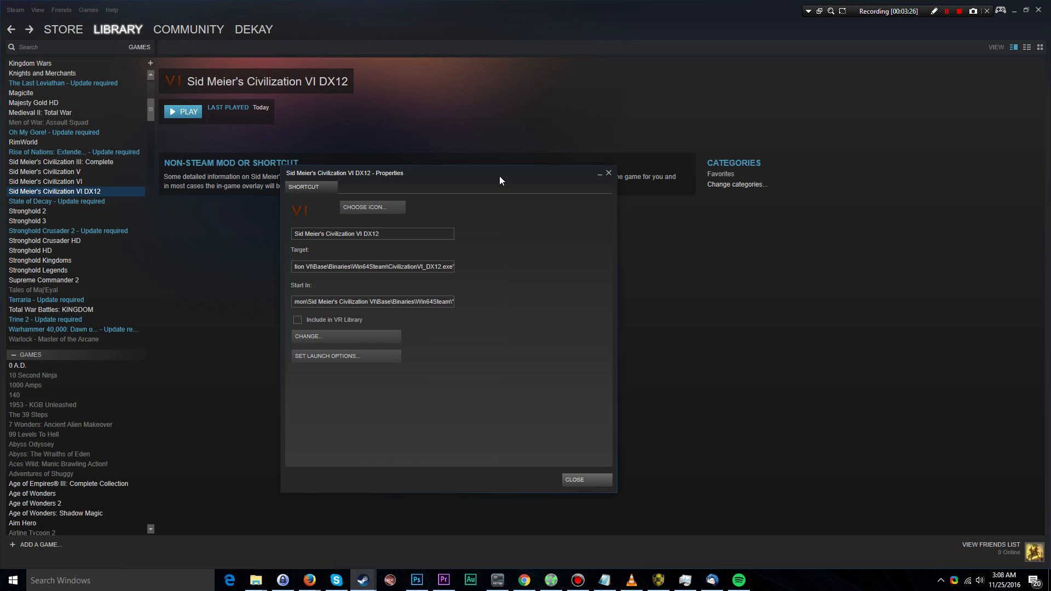
{"action": "left_click_drag", "start_coordinate": [301, 269], "coordinate": [510, 275]}
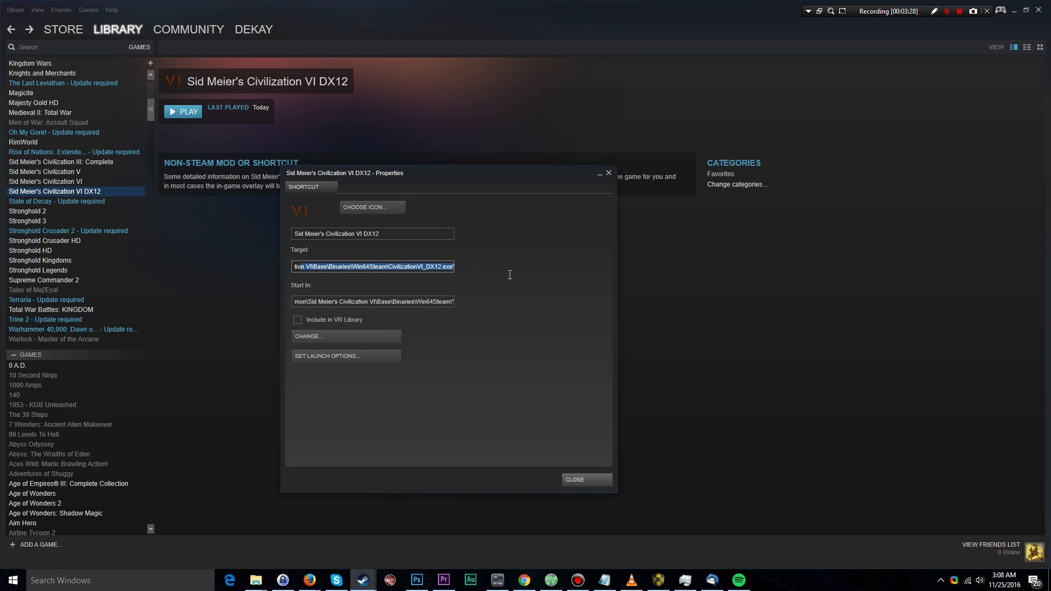
{"action": "left_click", "coordinate": [427, 266]}
{"action": "left_click_drag", "start_coordinate": [418, 266], "coordinate": [561, 274]}
{"action": "left_click", "coordinate": [428, 266]}
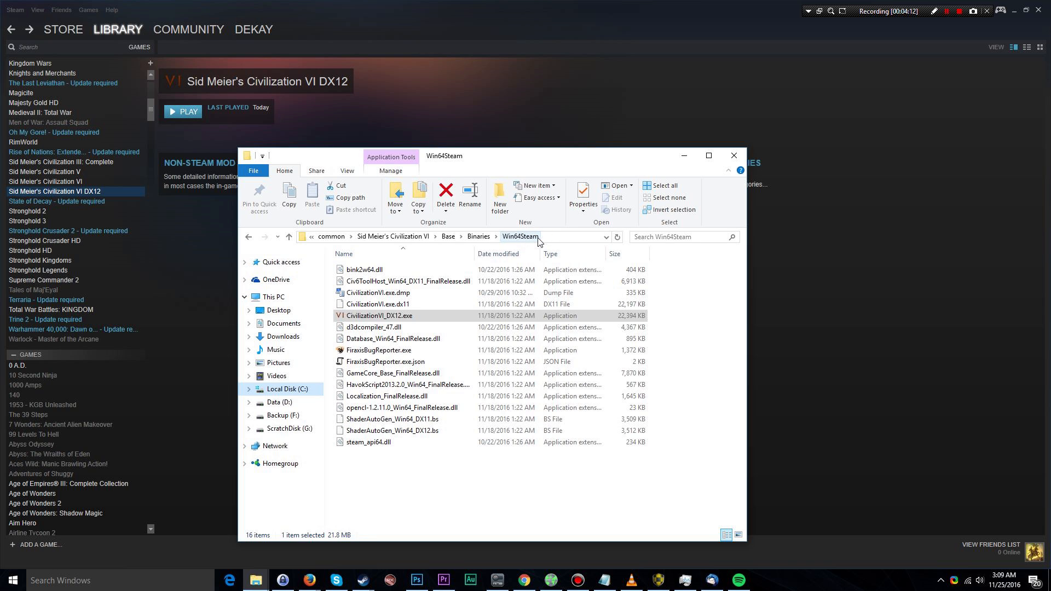
- Locate the DX12 executable, CivilizationVI_DX12.exe, in the game's Win64Steam folder
{"action": "left_click_drag", "start_coordinate": [393, 486], "coordinate": [428, 271]}
{"action": "left_click", "coordinate": [418, 474]}
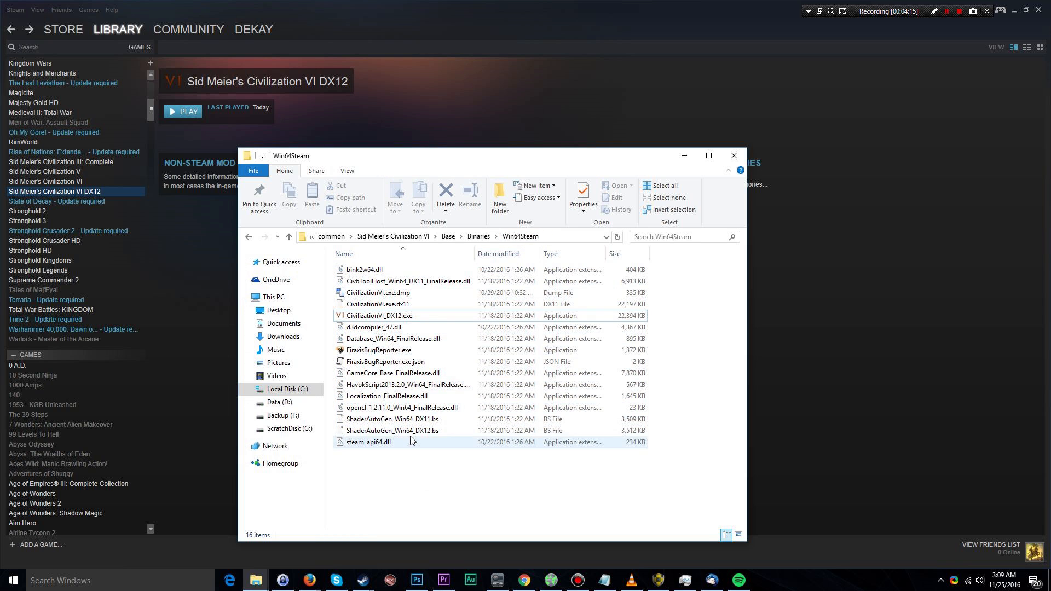
{"action": "left_click", "coordinate": [395, 318]}
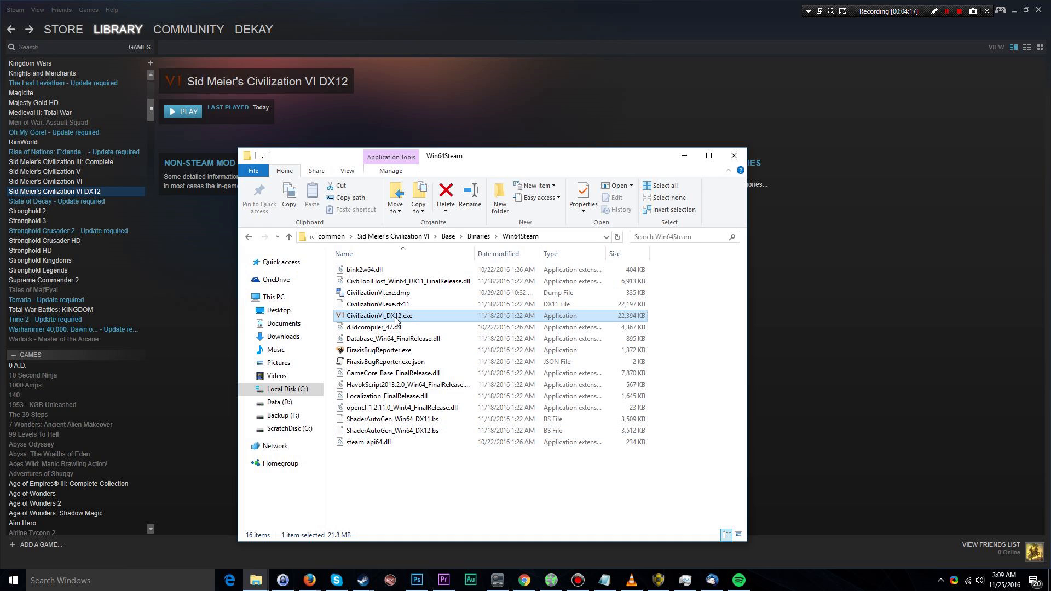
- Rename CivilizationVI.exe.dx11 in the Win64Steam folder to CivilizationVI.exe and accept the extension change
{"action": "left_click", "coordinate": [419, 302]}
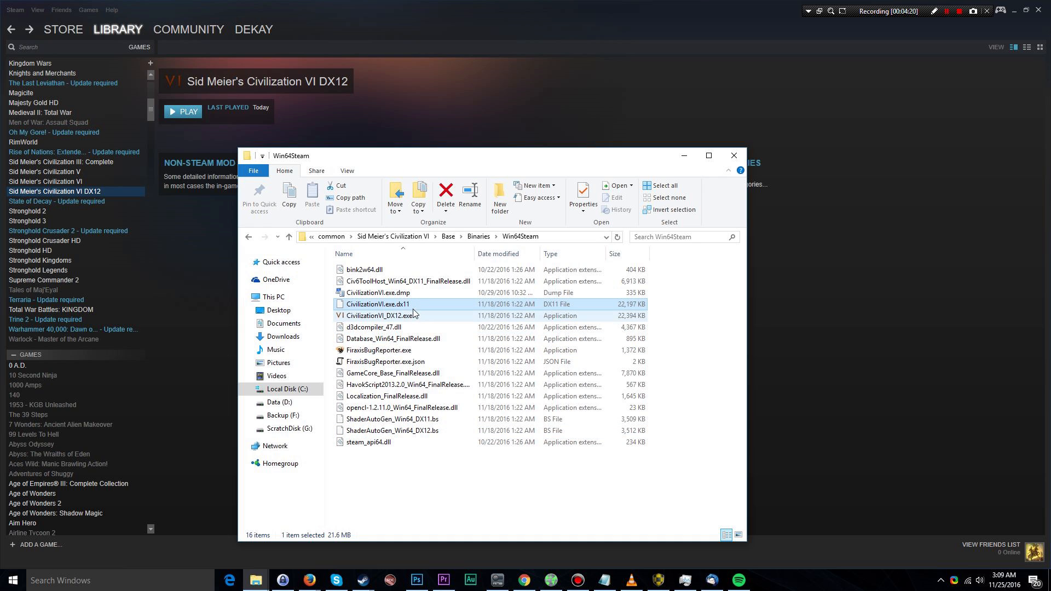
{"action": "right_click", "coordinate": [407, 304]}
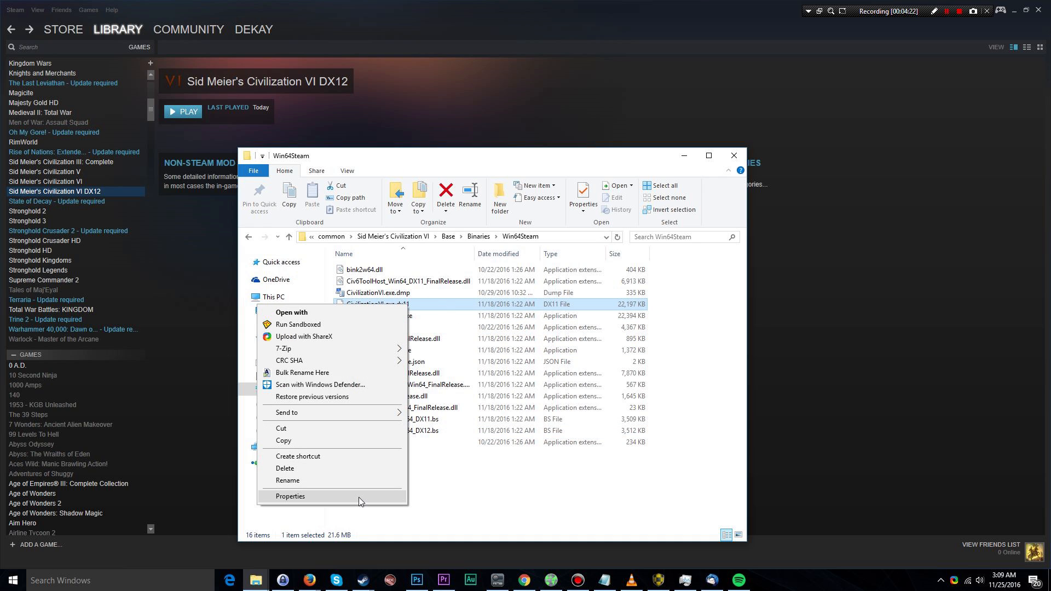
{"action": "left_click", "coordinate": [366, 482]}
{"action": "left_click", "coordinate": [419, 305]}
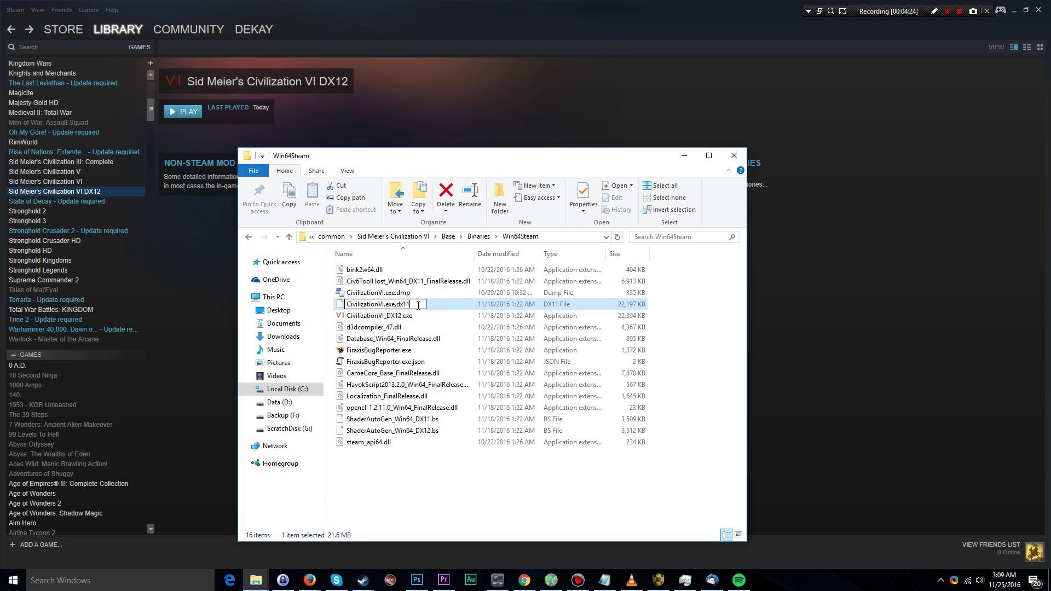
{"action": "key", "text": "BackSpace"}
{"action": "key", "text": "BackSpace"}
{"action": "key", "text": "BackSpace"}
{"action": "key", "text": "BackSpace"}
{"action": "key", "text": "BackSpace"}
{"action": "key", "text": "Return"}
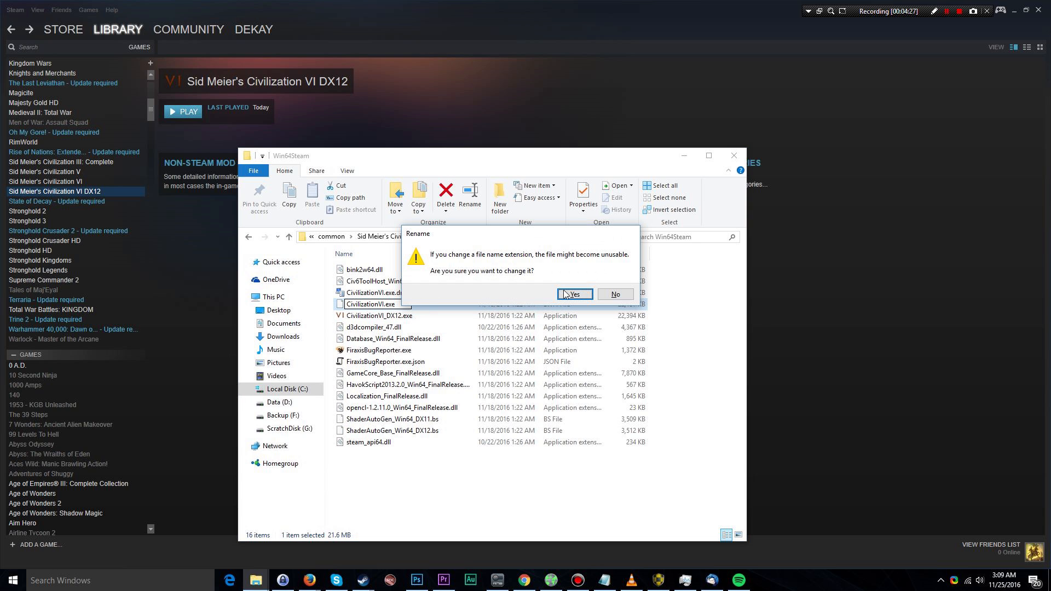
{"action": "left_click", "coordinate": [561, 295]}
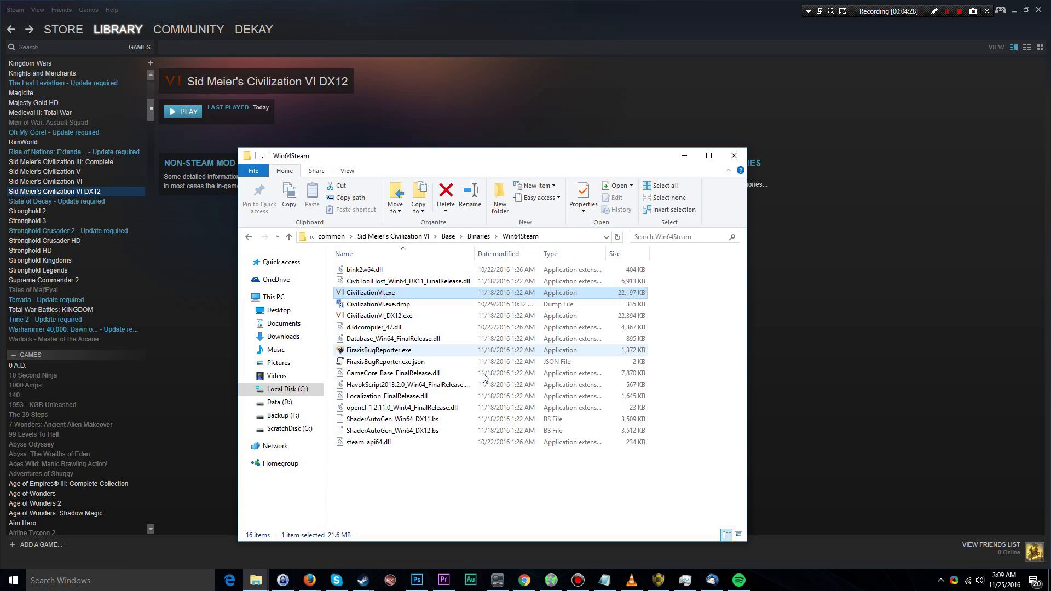
- Compare CivilizationVI.exe with CivilizationVI_DX12.exe in the Win64Steam folder, and minimise the folder window
{"action": "left_click", "coordinate": [410, 317]}
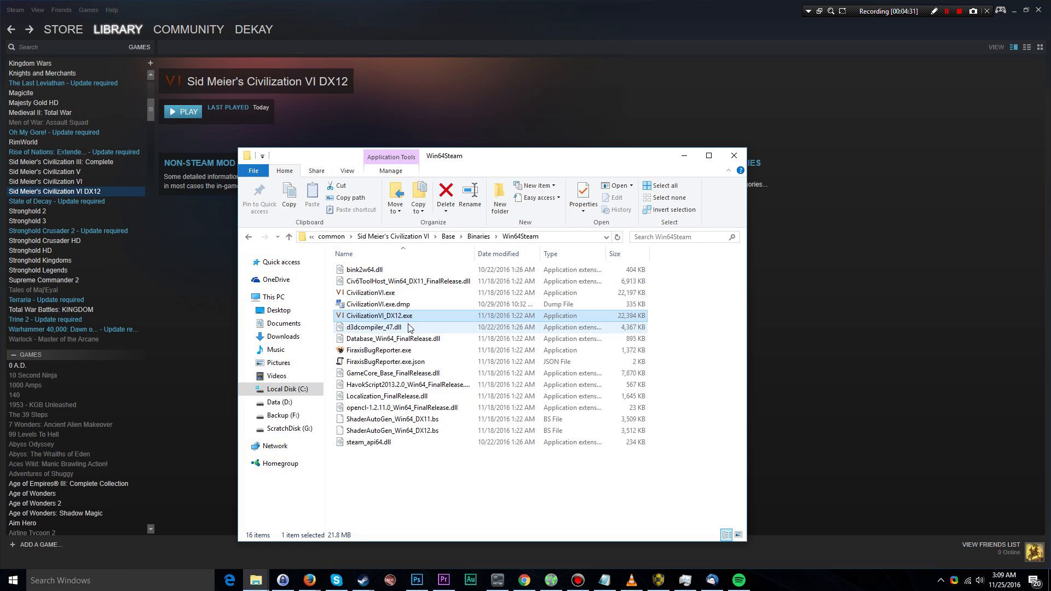
{"action": "left_click", "coordinate": [420, 295]}
{"action": "left_click", "coordinate": [415, 316]}
{"action": "left_click", "coordinate": [412, 293]}
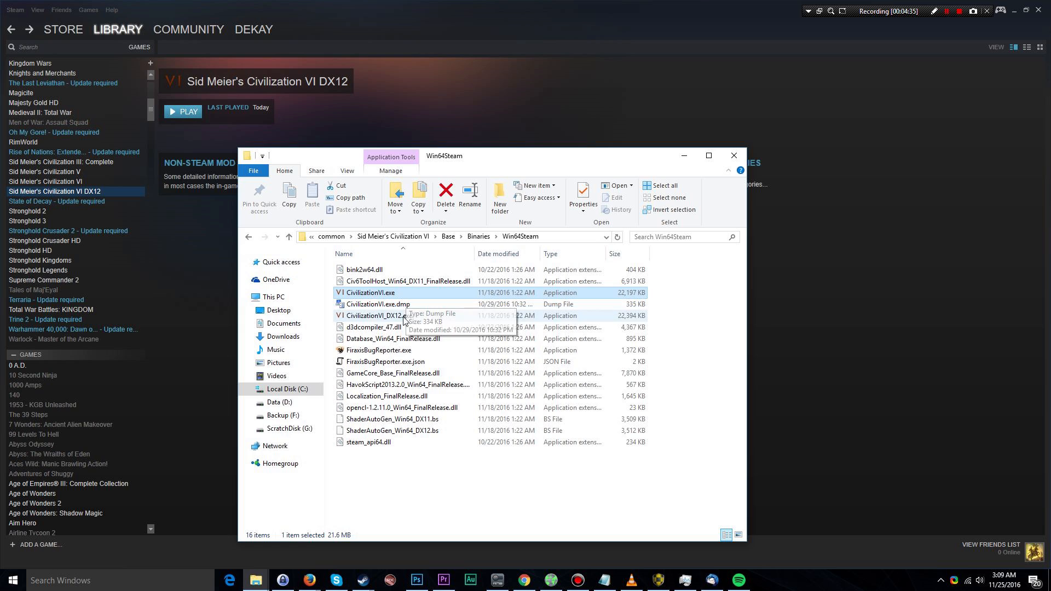
{"action": "left_click", "coordinate": [409, 316]}
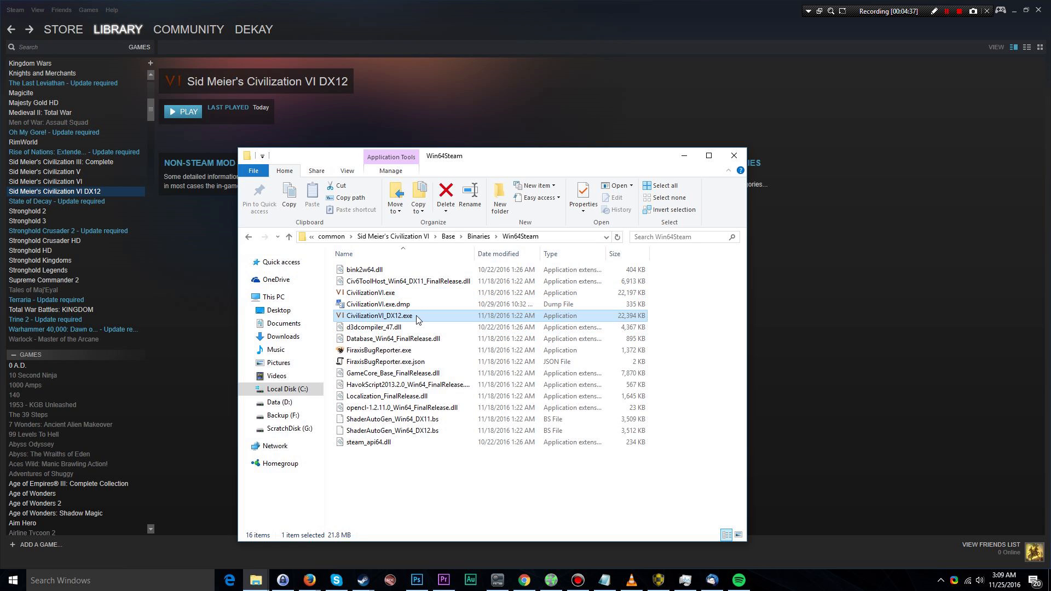
{"action": "left_click", "coordinate": [685, 158]}
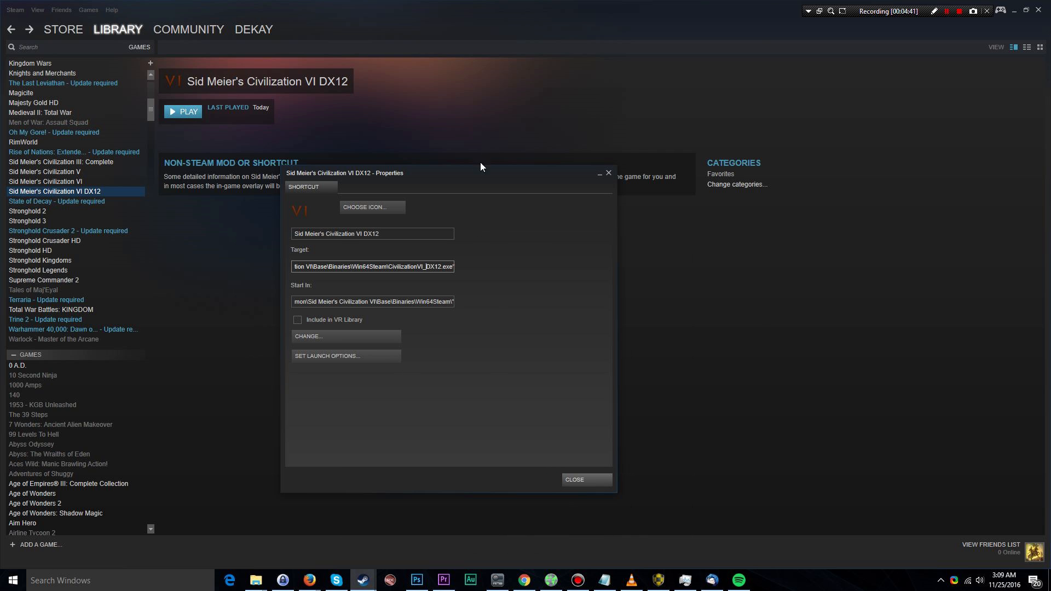
- View the program list for adding a non-Steam game to the library, and cancel without adding one
{"action": "left_click_drag", "start_coordinate": [475, 169], "coordinate": [498, 176]}
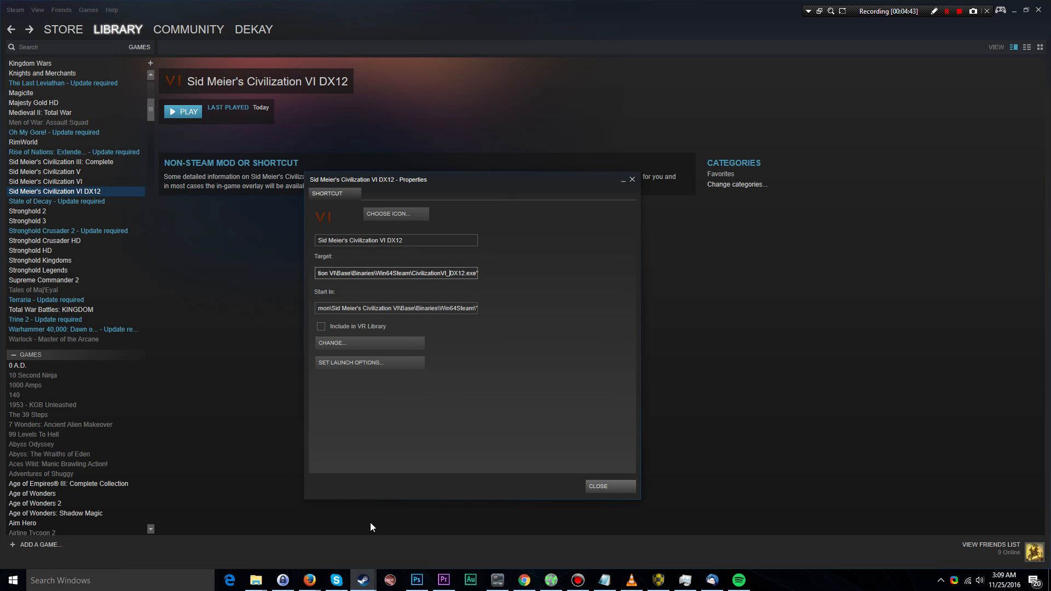
{"action": "left_click", "coordinate": [58, 543]}
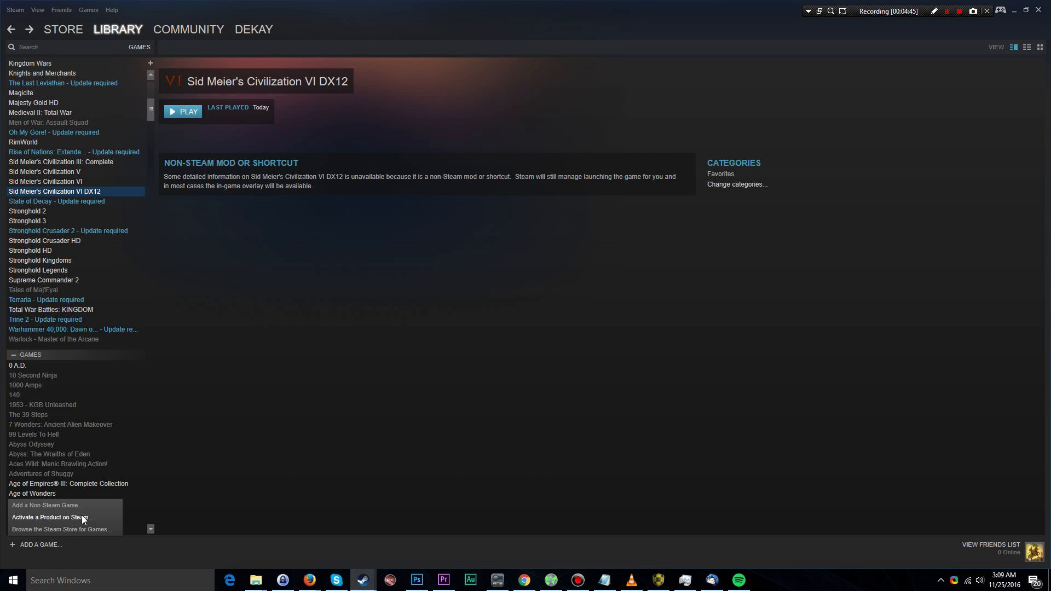
{"action": "left_click", "coordinate": [113, 504]}
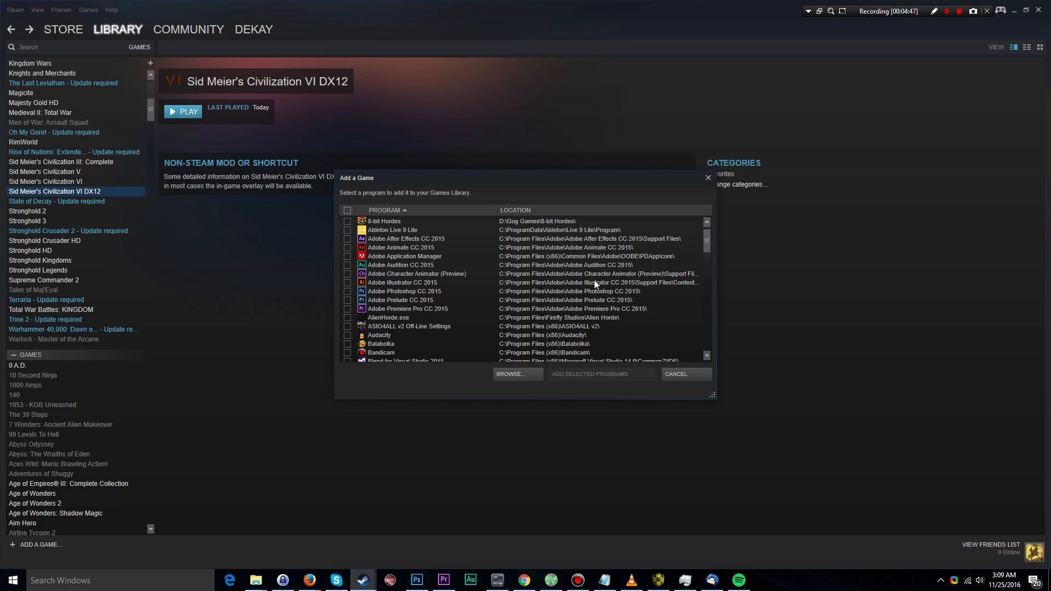
{"action": "left_click", "coordinate": [681, 375]}
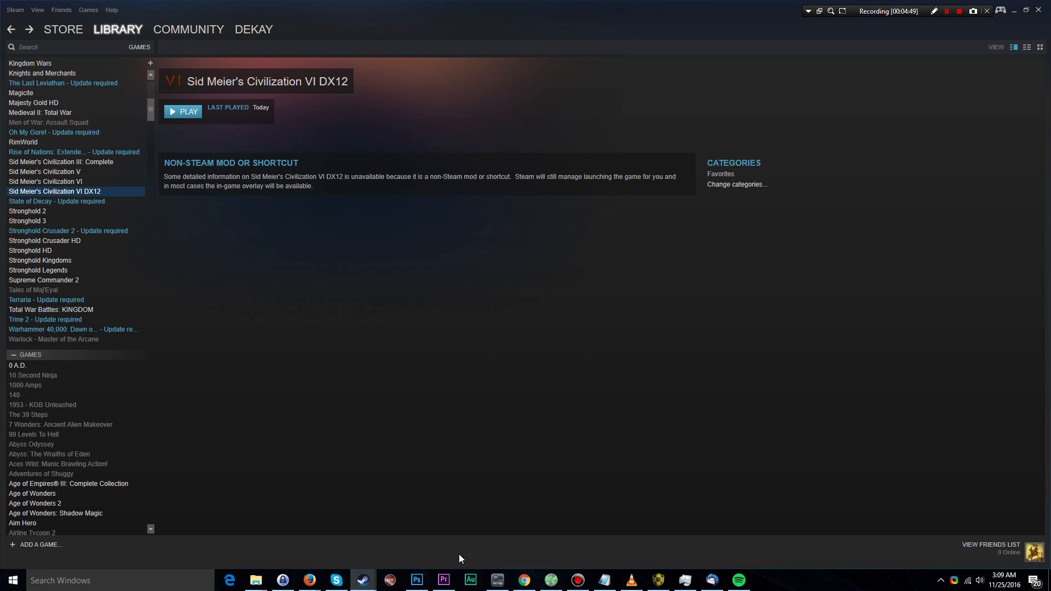
- Switch to File Explorer to review the two Civilization VI executables in Win64Steam, and minimise the window again
{"action": "left_click", "coordinate": [255, 581]}
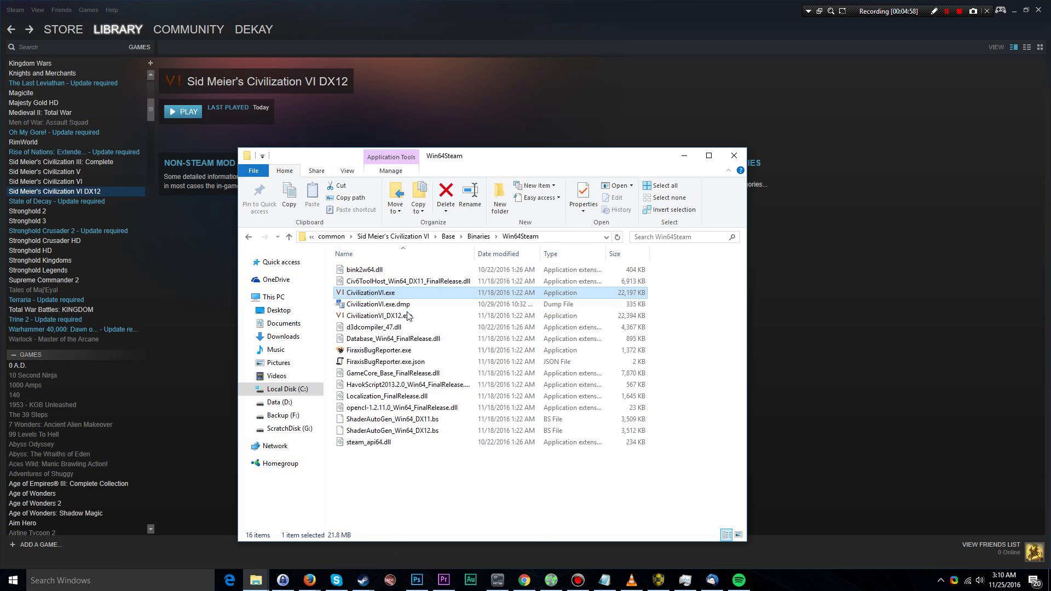
{"action": "left_click", "coordinate": [684, 156]}
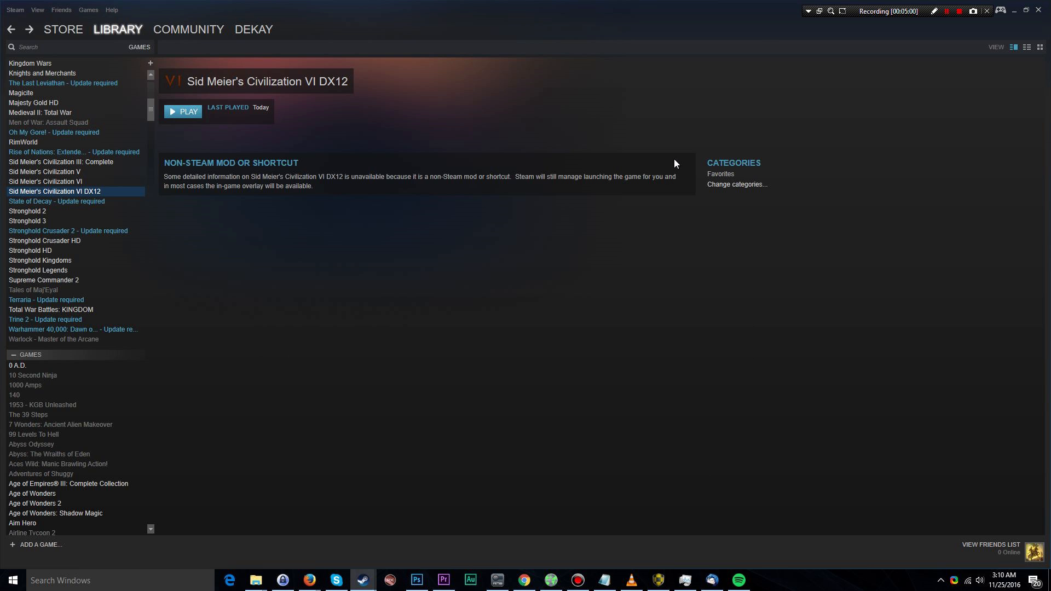
- Review the name, target and start folder in the Sid Meier's Civilization VI DX12 shortcut's properties, and close them
{"action": "right_click", "coordinate": [80, 189]}
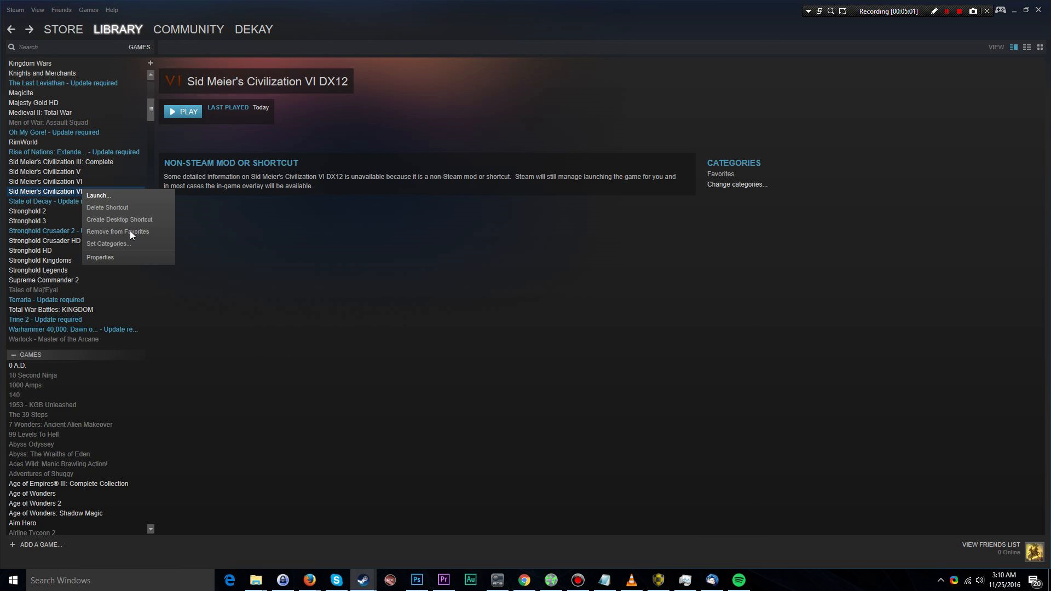
{"action": "left_click", "coordinate": [113, 259]}
{"action": "left_click_drag", "start_coordinate": [423, 244], "coordinate": [251, 237]}
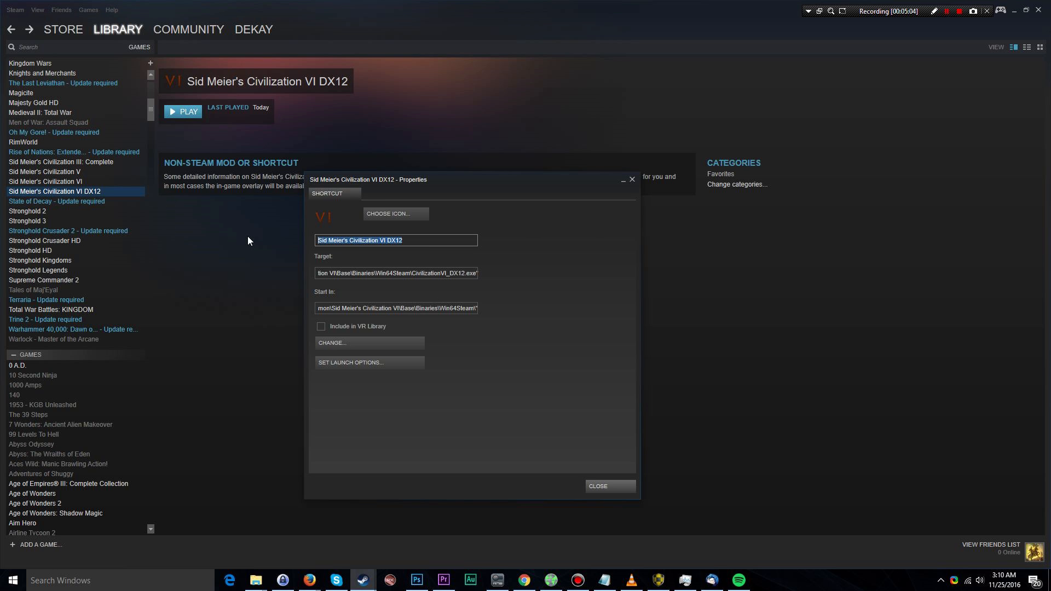
{"action": "left_click", "coordinate": [420, 239]}
{"action": "left_click", "coordinate": [612, 491]}
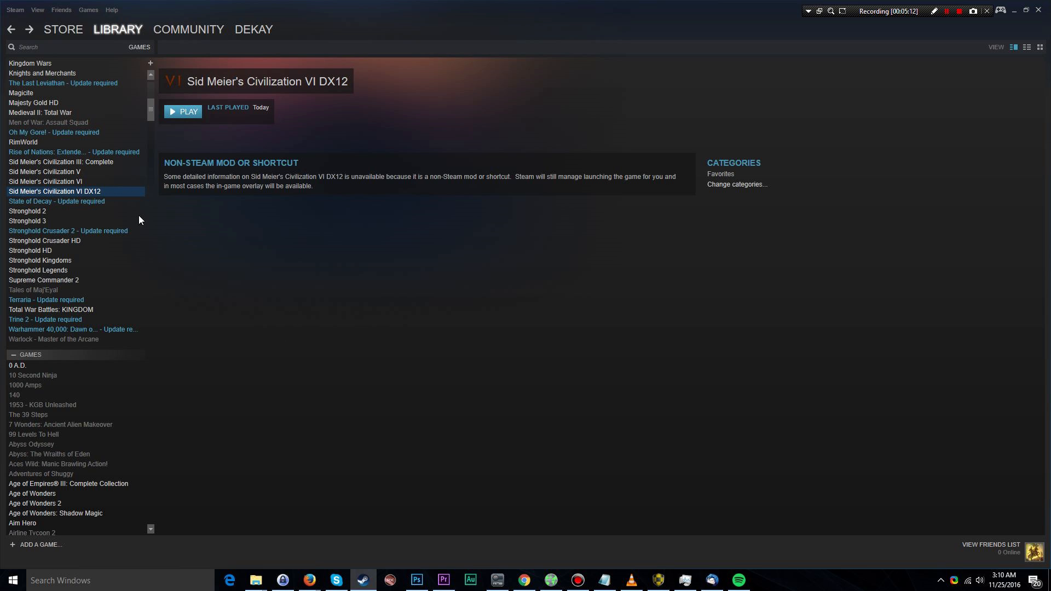
- Launch Civilization VI from the library and bring its game window to the front
{"action": "left_click", "coordinate": [188, 112]}
{"action": "left_click", "coordinate": [123, 183]}
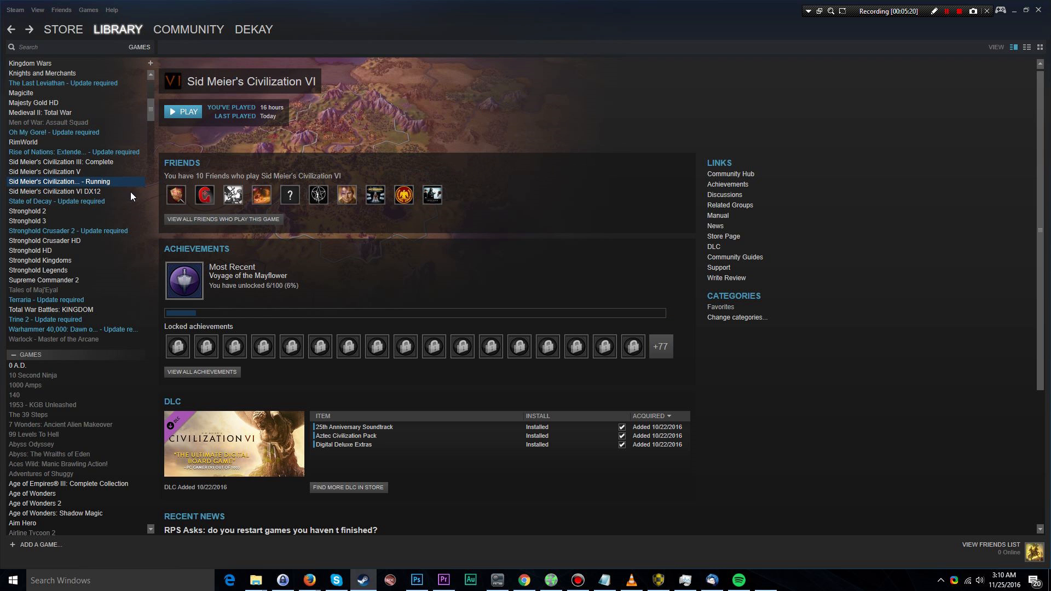
{"action": "left_click", "coordinate": [94, 191]}
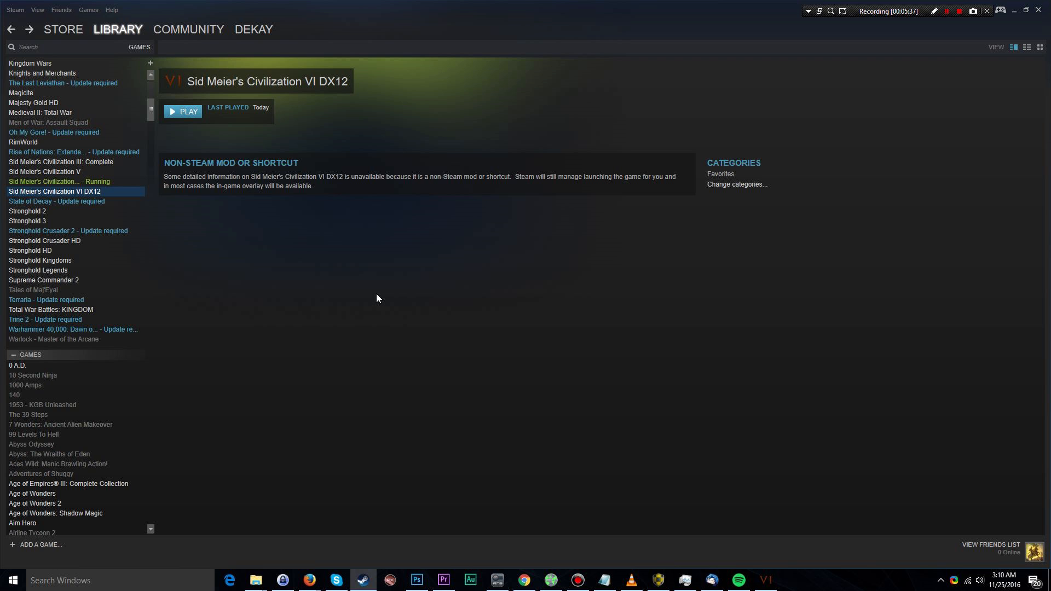
{"action": "left_click", "coordinate": [765, 580]}
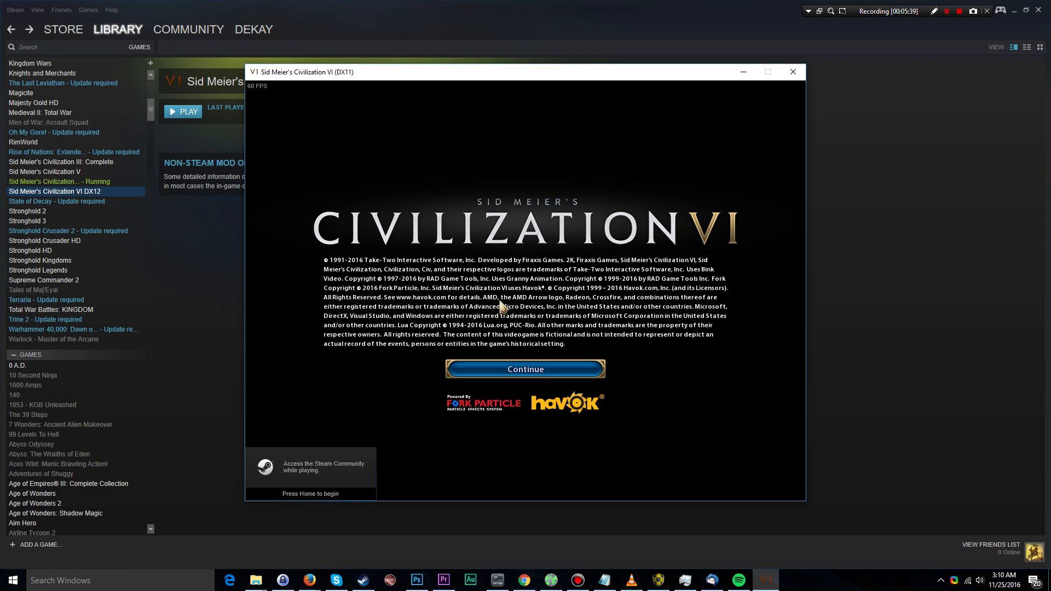
- Continue past the Civilization VI legal notice to the main menu, and exit the game
{"action": "left_click", "coordinate": [525, 369]}
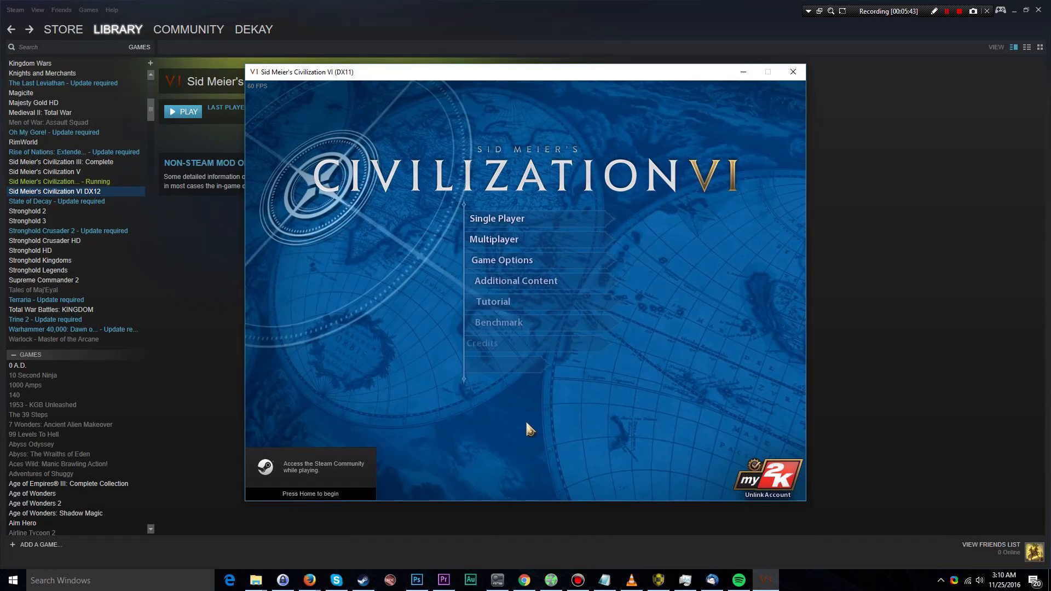
{"action": "left_click", "coordinate": [504, 367]}
{"action": "left_click", "coordinate": [572, 335]}
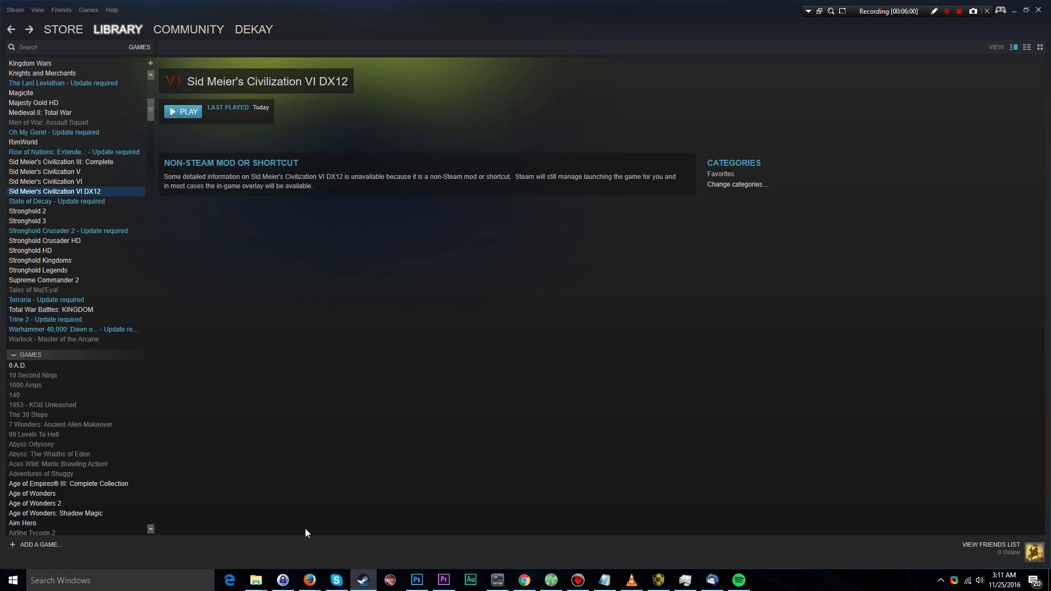
- Look over the general properties of Sid Meier's Civilization VI in the library, and close them without changes
{"action": "left_click", "coordinate": [120, 181]}
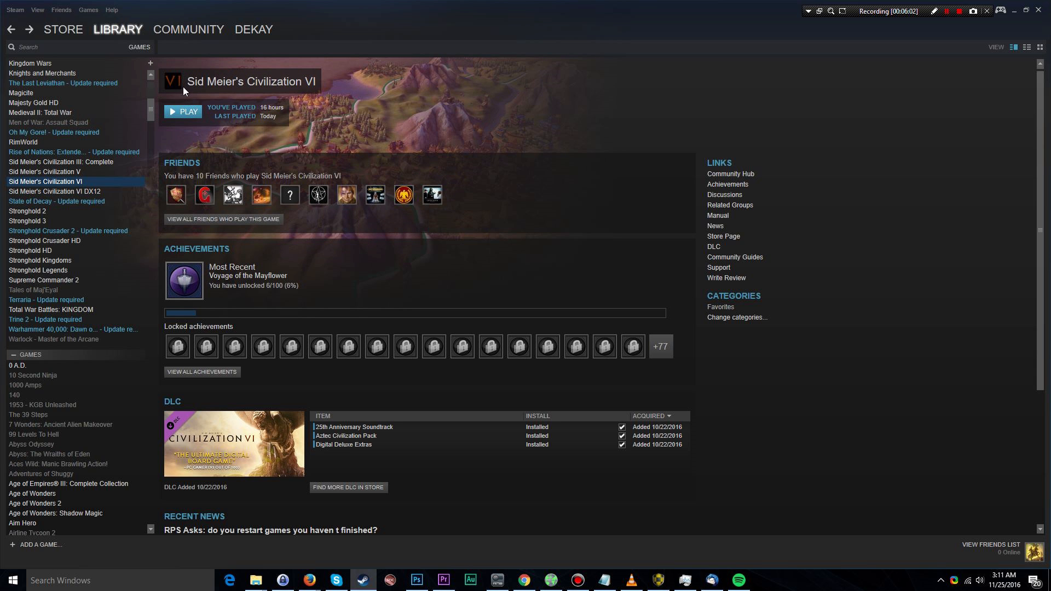
{"action": "right_click", "coordinate": [81, 181]}
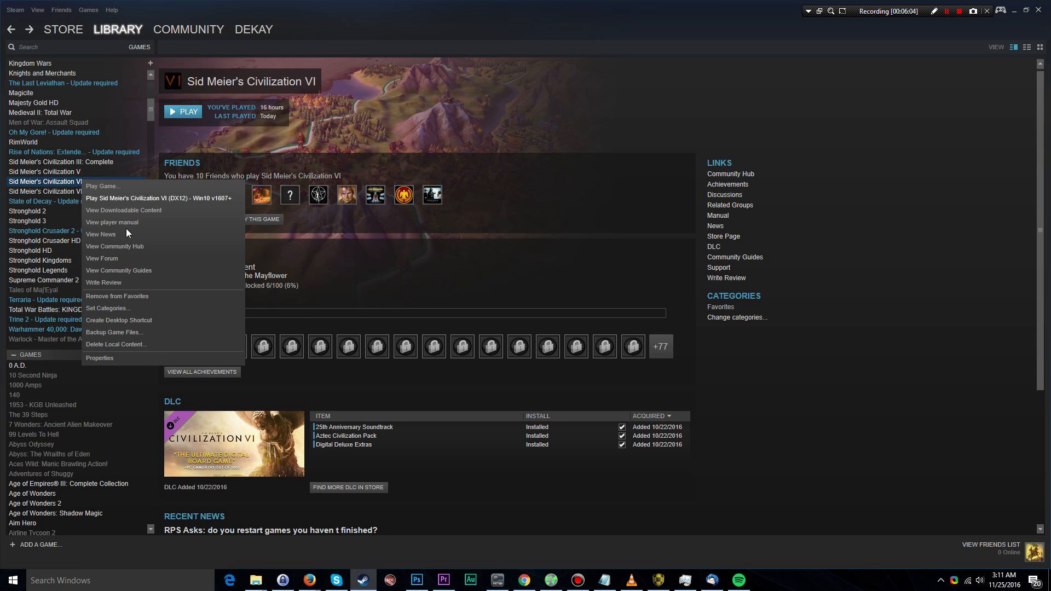
{"action": "left_click", "coordinate": [96, 356]}
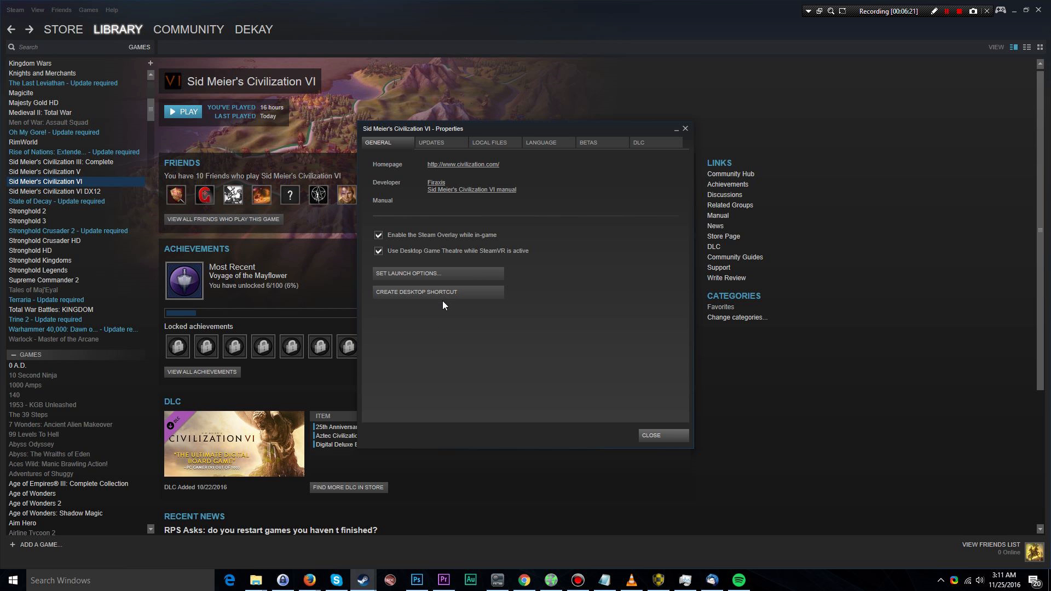
{"action": "left_click", "coordinate": [657, 434]}
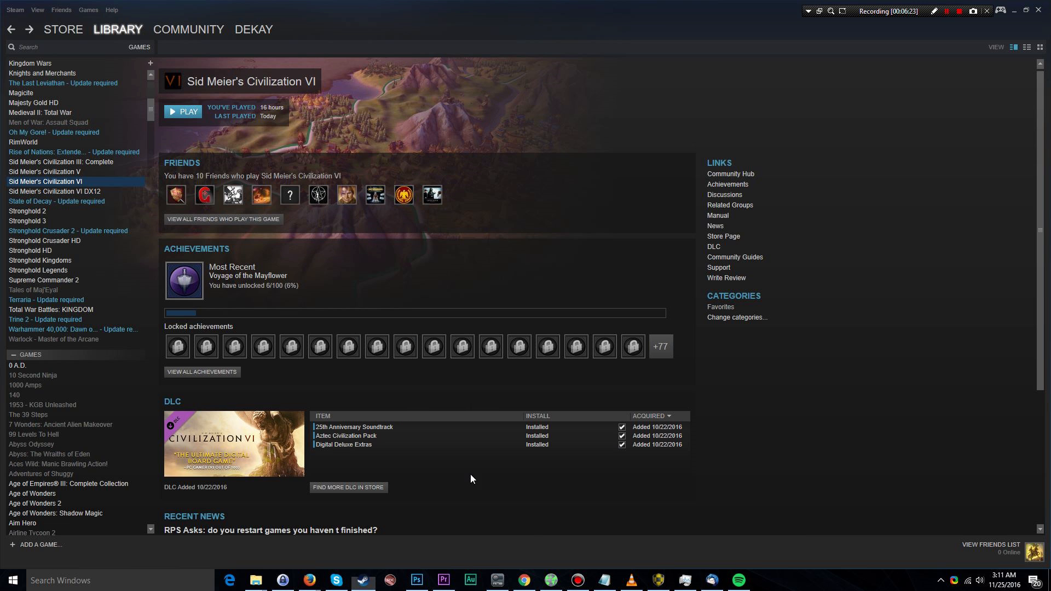
- Switch to File Explorer and examine CivilizationVI.exe in the Win64Steam folder
{"action": "left_click", "coordinate": [257, 580]}
{"action": "left_click", "coordinate": [510, 530]}
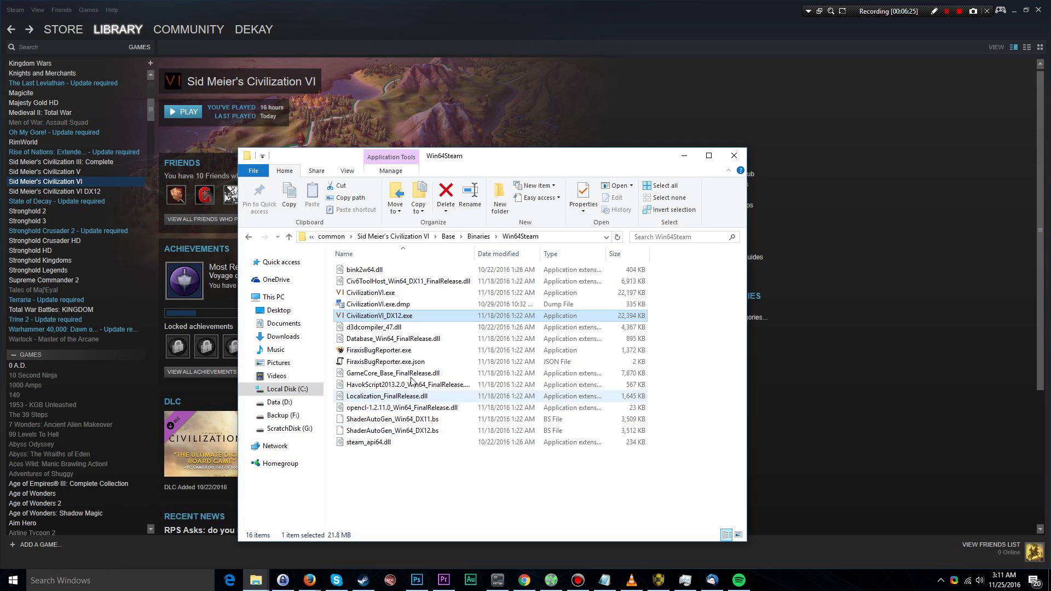
{"action": "left_click", "coordinate": [398, 296]}
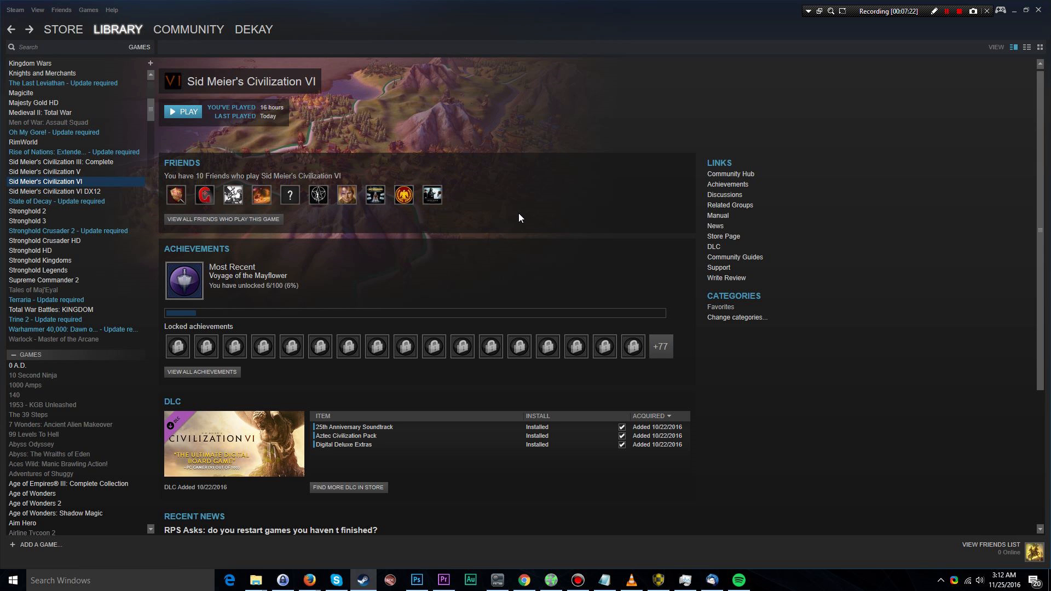
- View the launch options in the Sid Meier's Civilization V properties, cancel them, and close the properties
{"action": "left_click", "coordinate": [117, 172]}
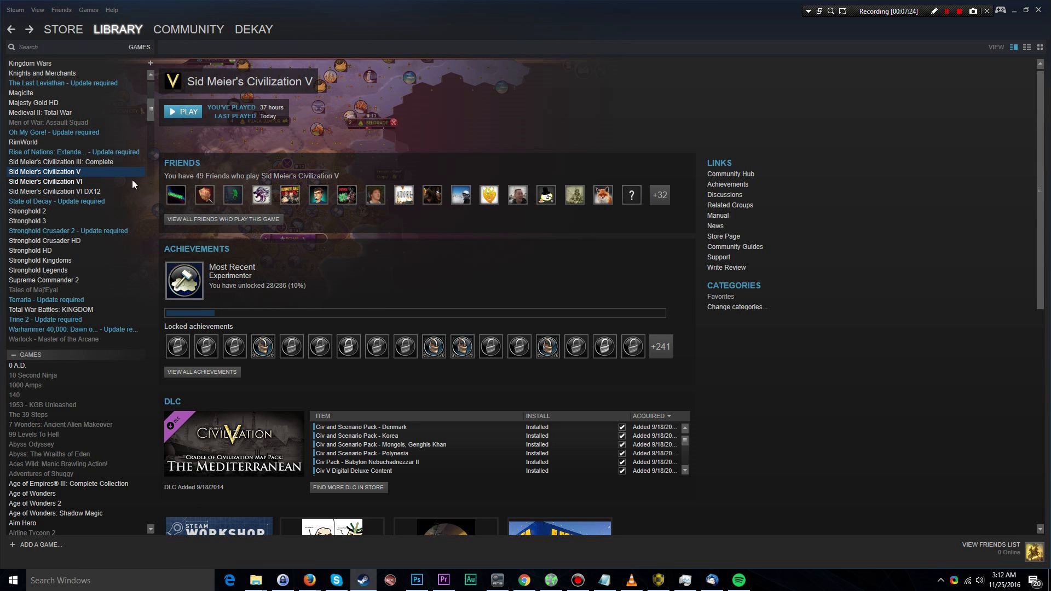
{"action": "right_click", "coordinate": [116, 172]}
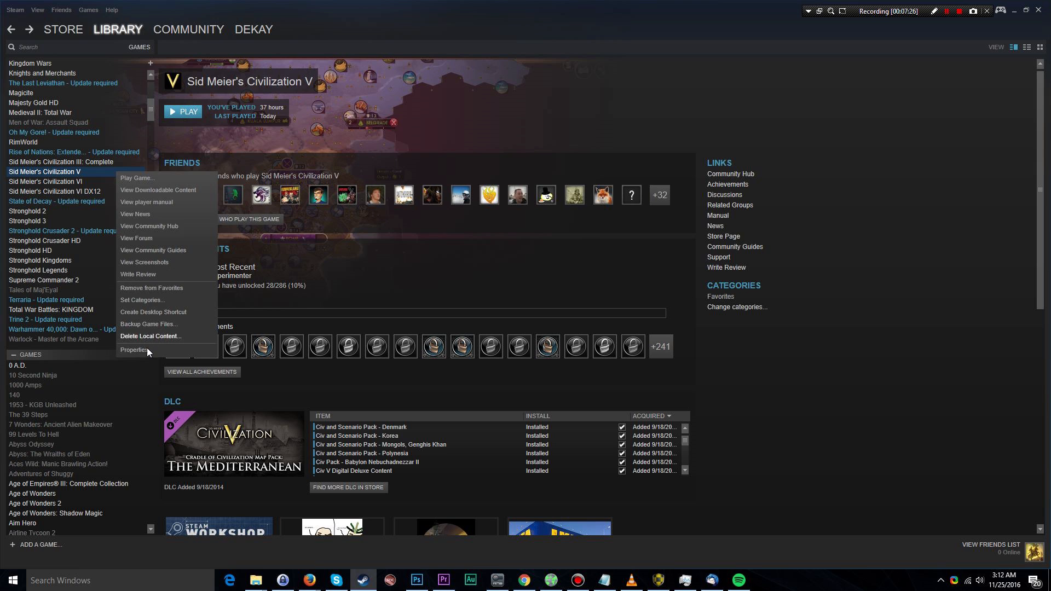
{"action": "left_click", "coordinate": [146, 353]}
{"action": "left_click", "coordinate": [438, 273]}
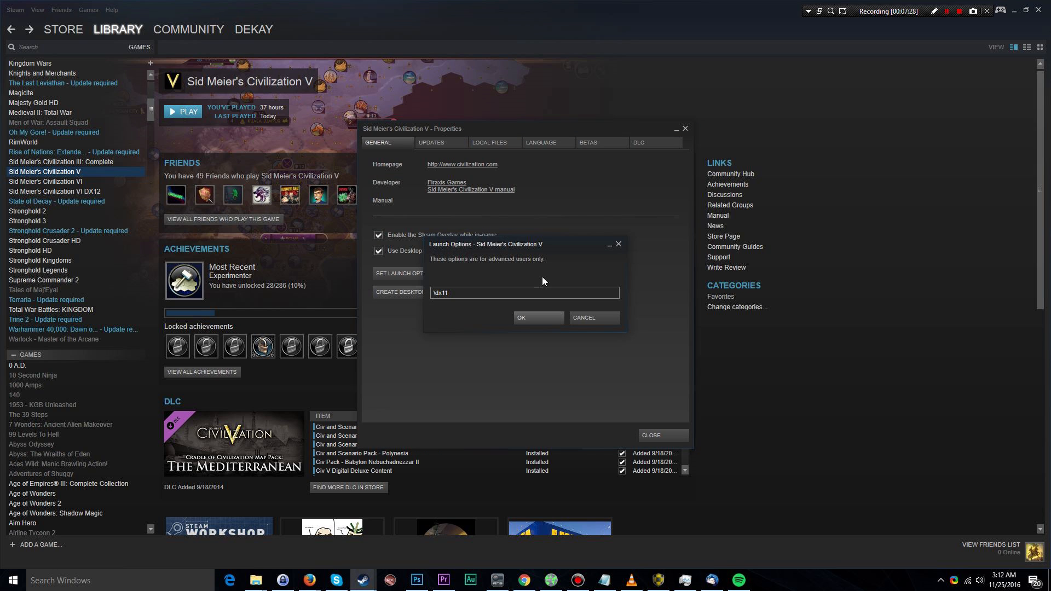
{"action": "left_click", "coordinate": [600, 322]}
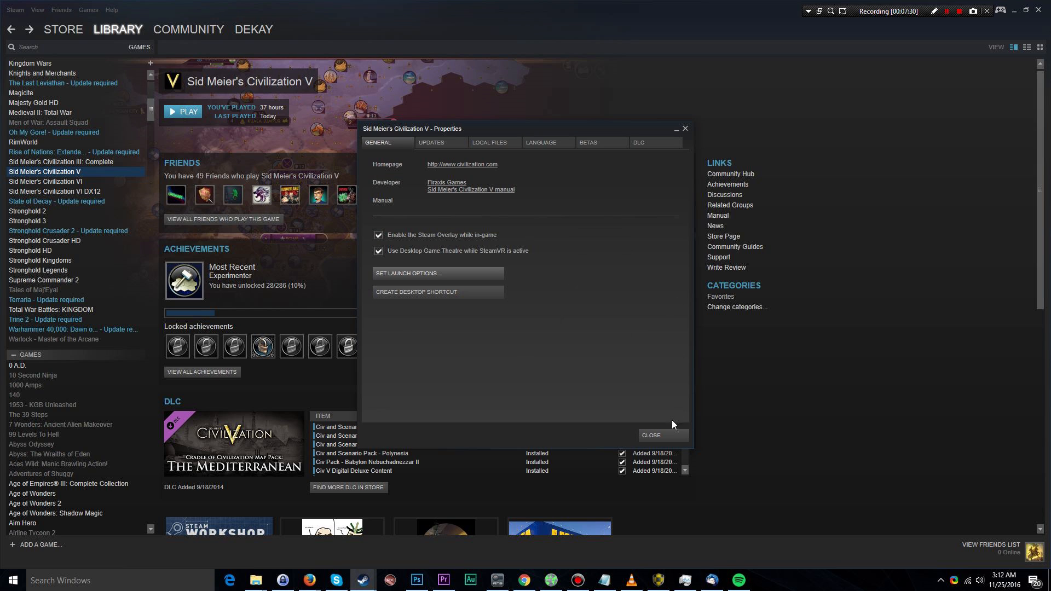
{"action": "left_click", "coordinate": [664, 436]}
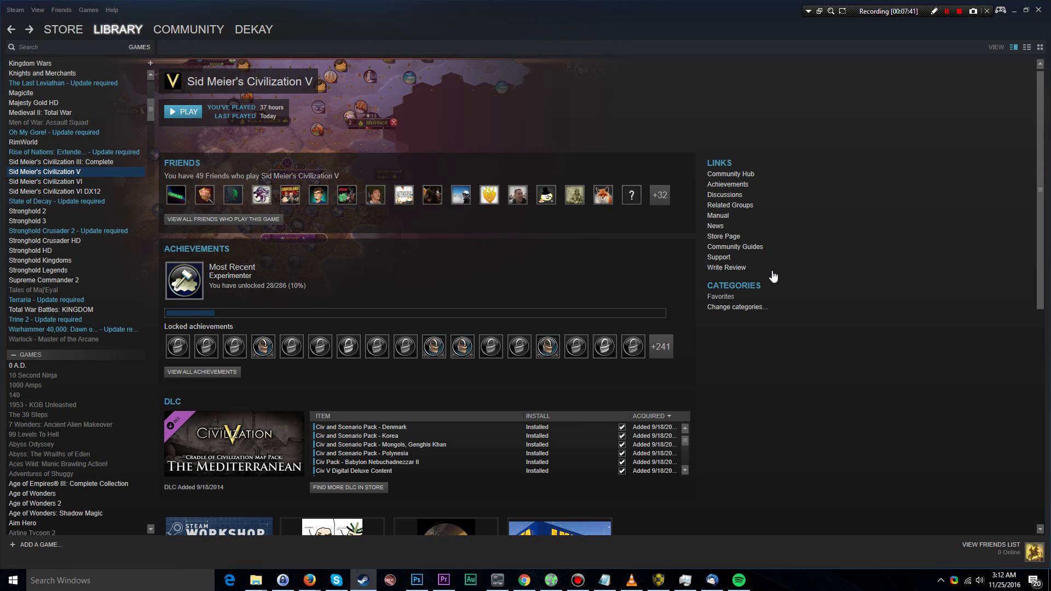
- Show the library page of the Sid Meier's Civilization VI DX12 shortcut
{"action": "scroll", "coordinate": [764, 258], "scroll_direction": "down", "scroll_amount": 3}
{"action": "scroll", "coordinate": [766, 263], "scroll_direction": "up", "scroll_amount": 3}
{"action": "key", "text": "Down"}
{"action": "key", "text": "Down"}
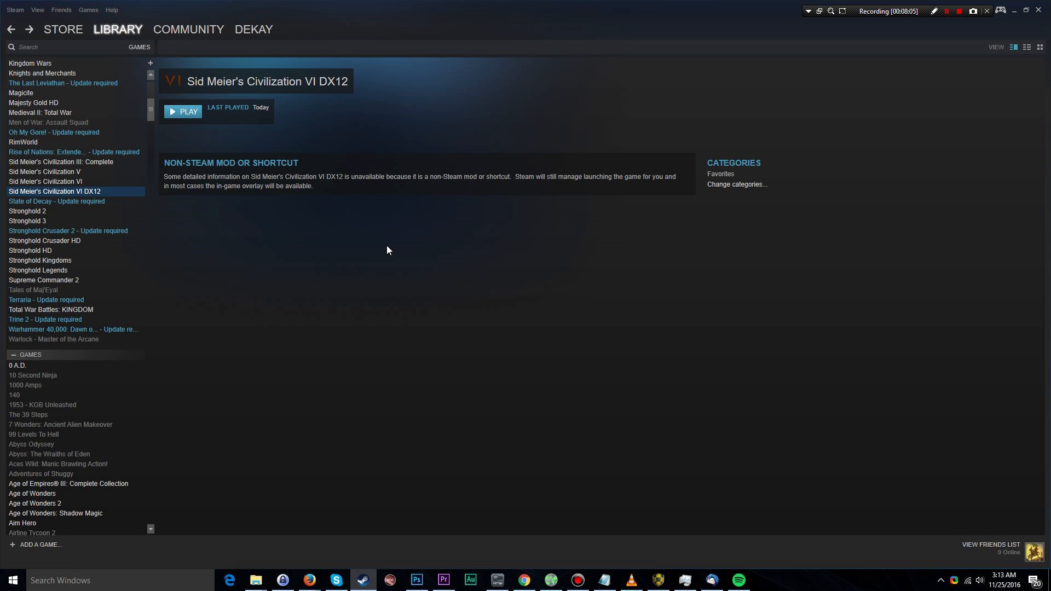
- View the standard and DX12 launch choices for Sid Meier's Civilization VI, and cancel without starting the game
{"action": "left_click", "coordinate": [83, 182]}
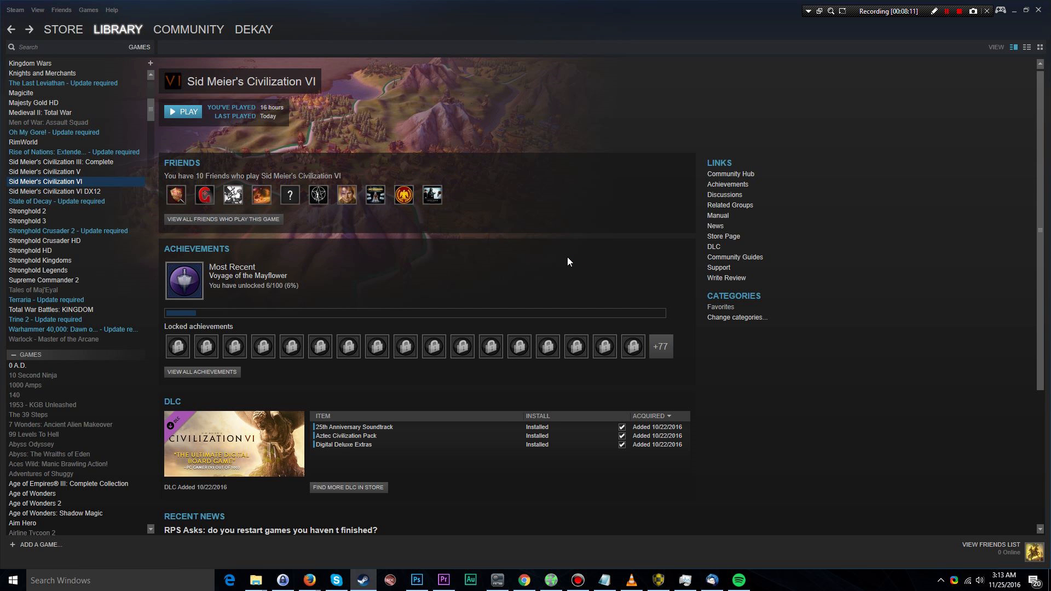
{"action": "left_click", "coordinate": [185, 113]}
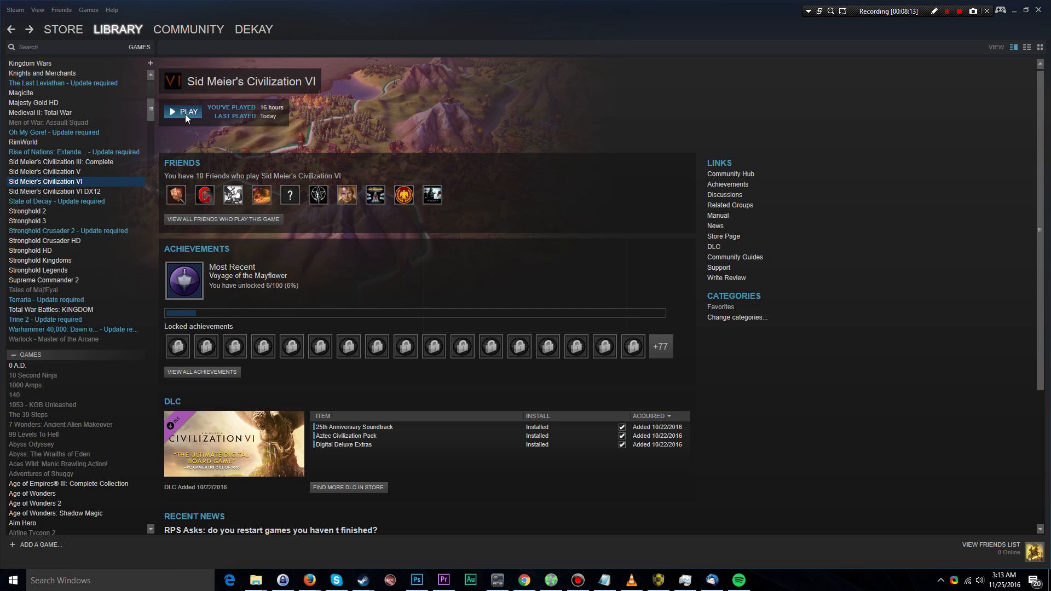
{"action": "left_click_drag", "start_coordinate": [556, 247], "coordinate": [487, 215]}
{"action": "left_click", "coordinate": [402, 264]}
{"action": "left_click", "coordinate": [410, 246]}
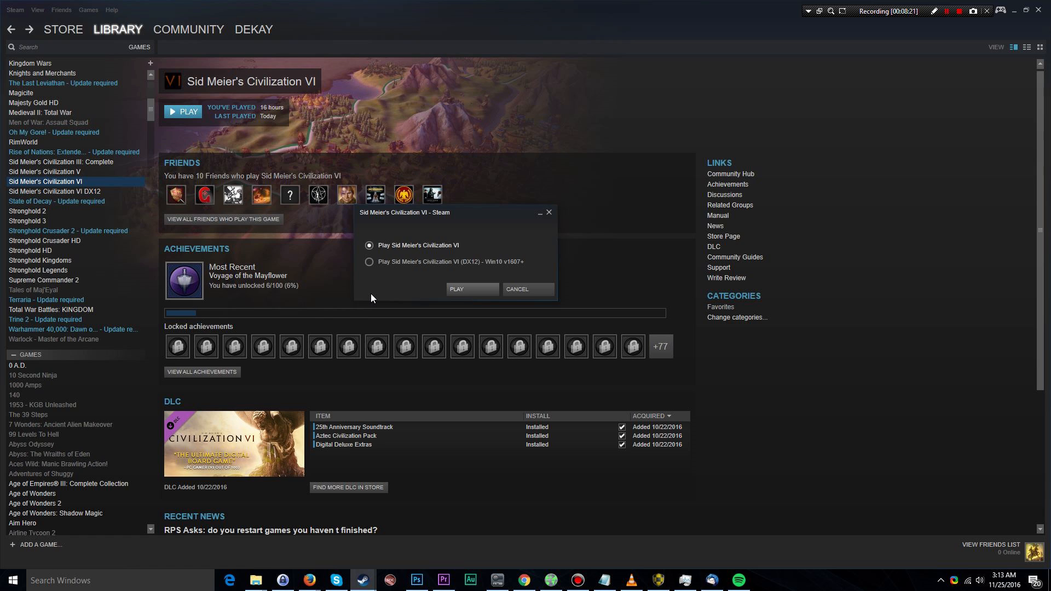
{"action": "left_click", "coordinate": [530, 286]}
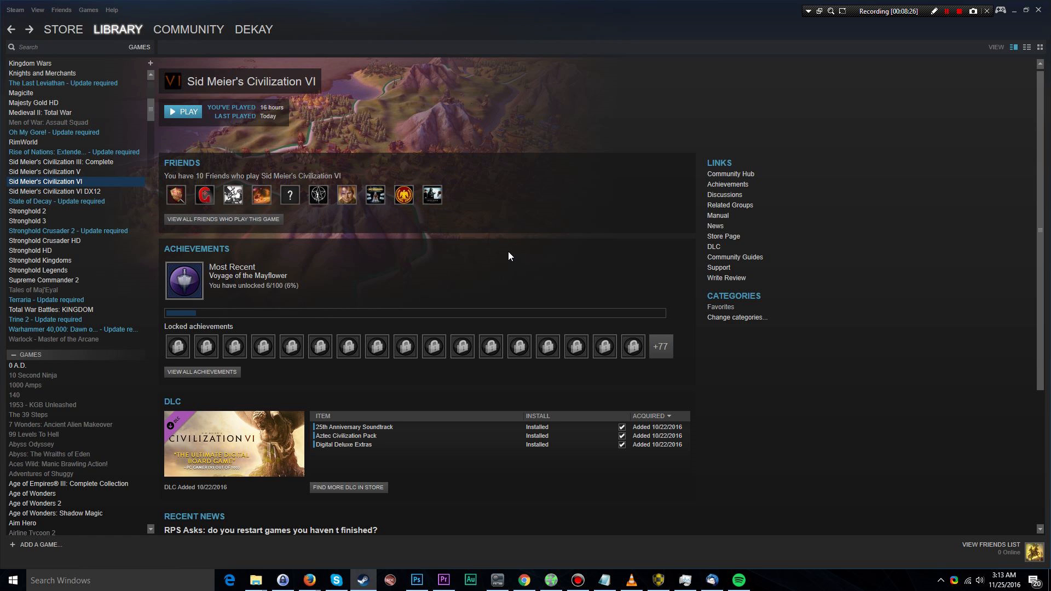